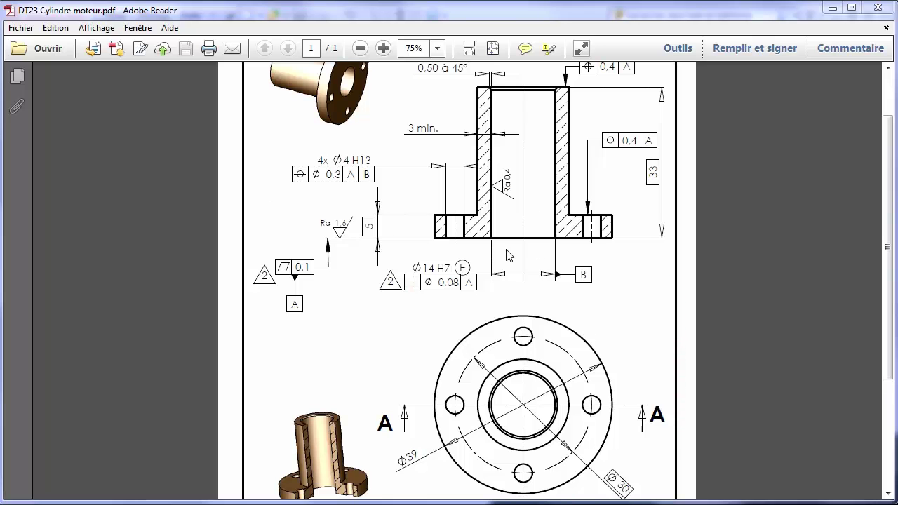
- Review the section and front views of DT23 Cylindre moteur, then minimize Adobe Reader
{"action": "left_click", "coordinate": [754, 250]}
{"action": "scroll", "coordinate": [754, 250], "scroll_direction": "up", "scroll_amount": 2}
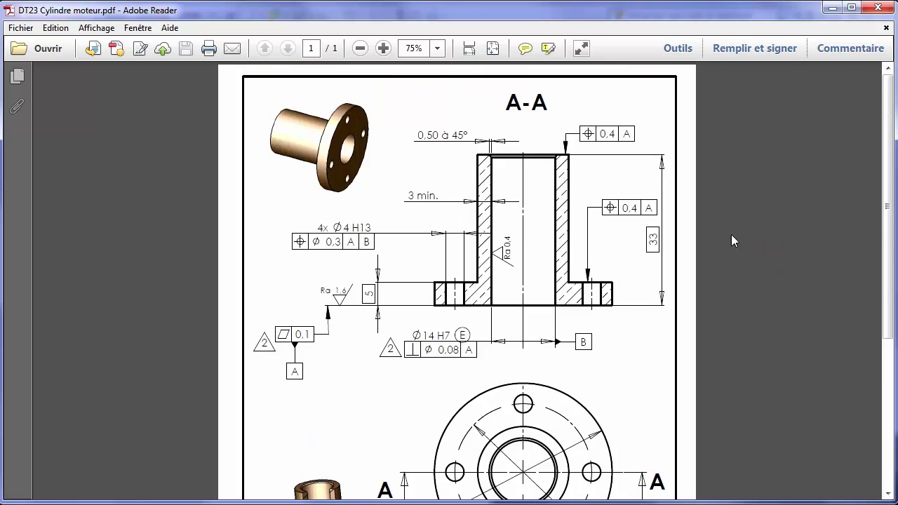
{"action": "scroll", "coordinate": [440, 323], "scroll_direction": "down", "scroll_amount": 1}
{"action": "scroll", "coordinate": [478, 294], "scroll_direction": "down", "scroll_amount": 3}
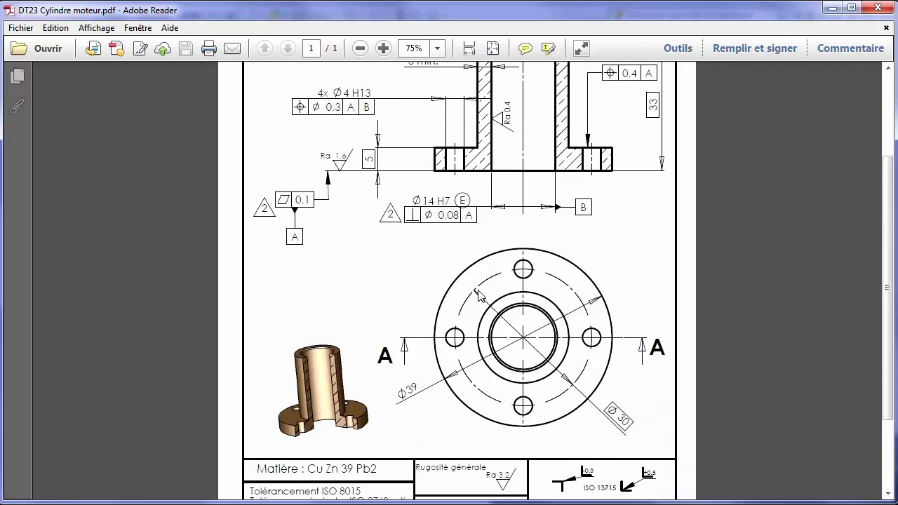
{"action": "scroll", "coordinate": [520, 430], "scroll_direction": "down", "scroll_amount": 3}
{"action": "scroll", "coordinate": [425, 311], "scroll_direction": "up", "scroll_amount": 3}
{"action": "scroll", "coordinate": [420, 315], "scroll_direction": "up", "scroll_amount": 4}
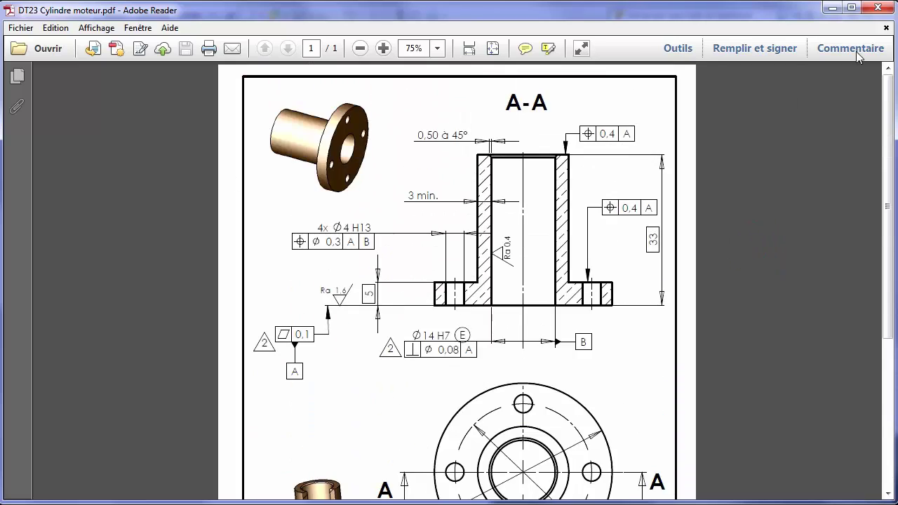
{"action": "left_click", "coordinate": [832, 9]}
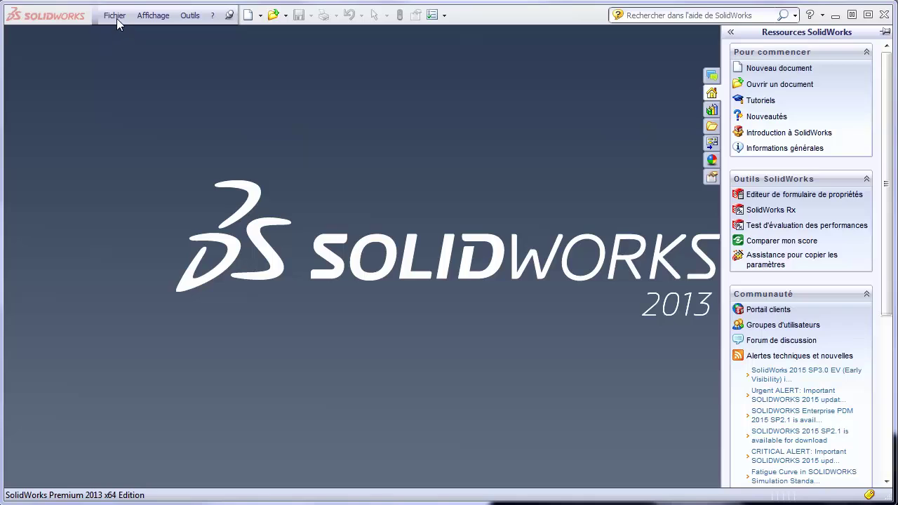
- Create a new Pièce part with the Esquisse tools showing, then return to the drawing PDF
{"action": "left_click", "coordinate": [249, 15]}
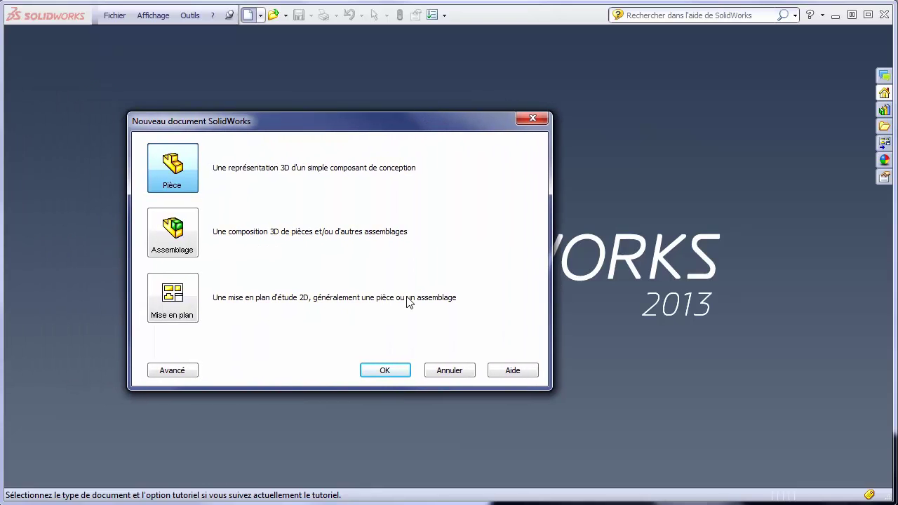
{"action": "left_click", "coordinate": [392, 371]}
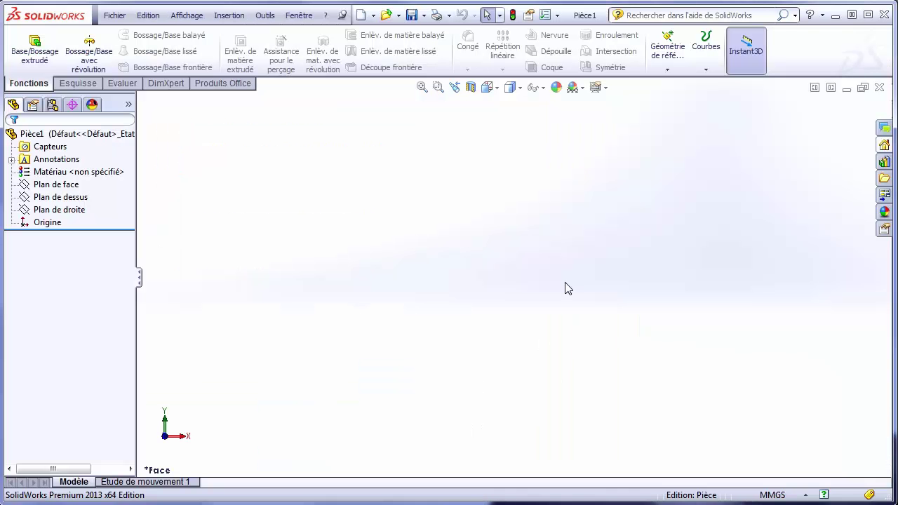
{"action": "left_click", "coordinate": [88, 85]}
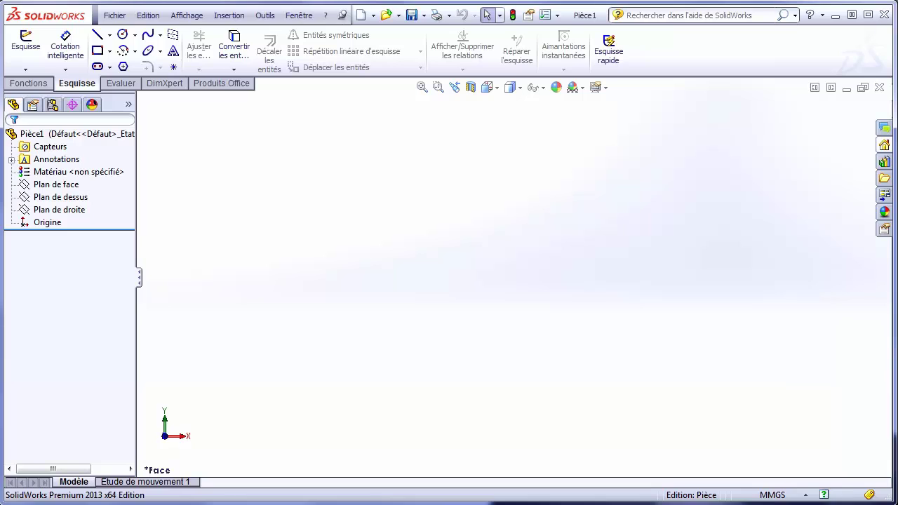
{"action": "key", "text": "alt+Tab"}
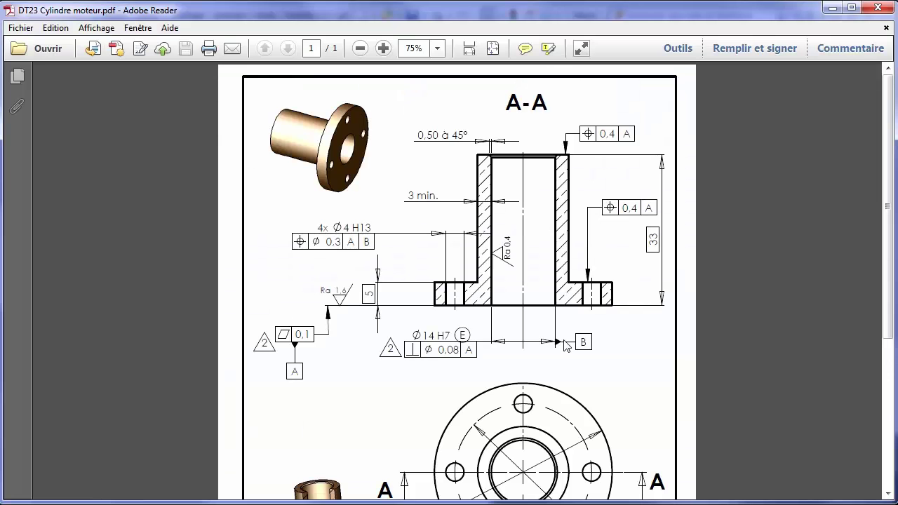
- Check the front view's Ø39 outline and Ø30 hole circle, then minimize Adobe Reader
{"action": "scroll", "coordinate": [565, 344], "scroll_direction": "down", "scroll_amount": 2}
{"action": "scroll", "coordinate": [453, 369], "scroll_direction": "down", "scroll_amount": 1}
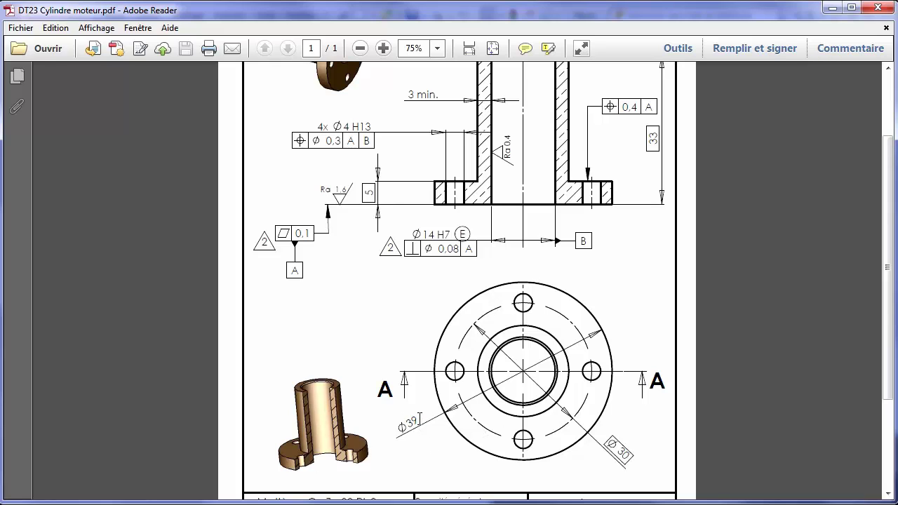
{"action": "left_click", "coordinate": [831, 9]}
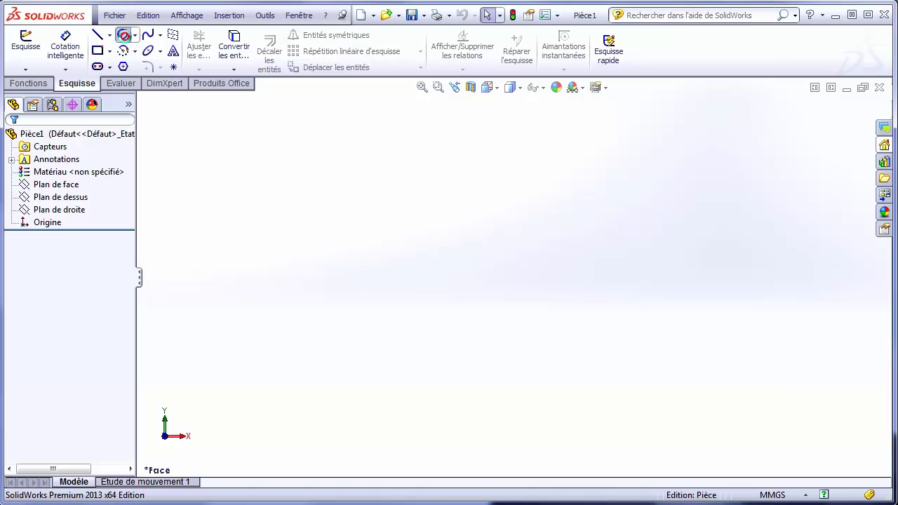
- Sketch an origin-centred circle on Plan de face and select it for Cotation intelligente
{"action": "left_click", "coordinate": [124, 37]}
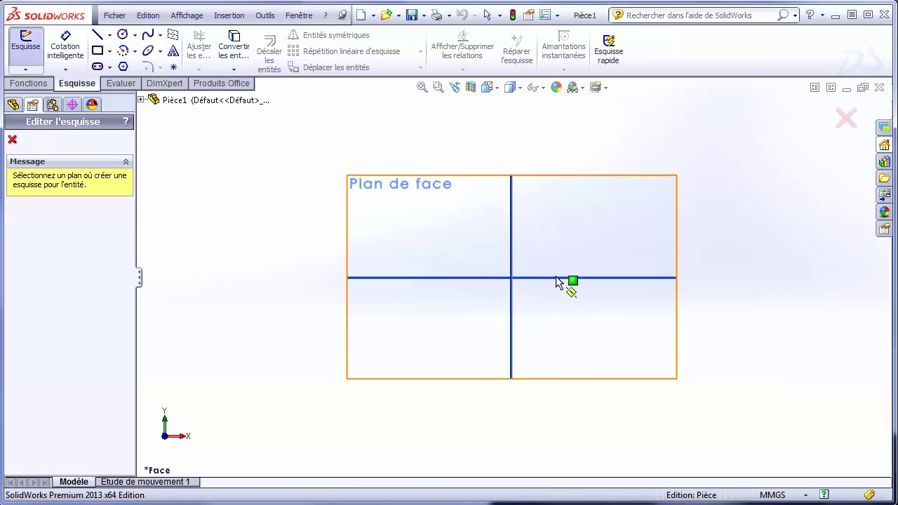
{"action": "left_click", "coordinate": [464, 254]}
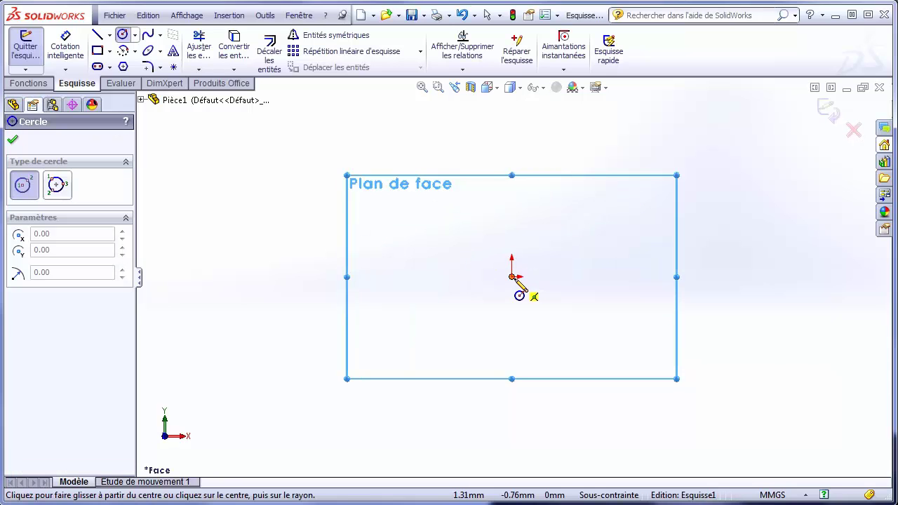
{"action": "left_click", "coordinate": [512, 276]}
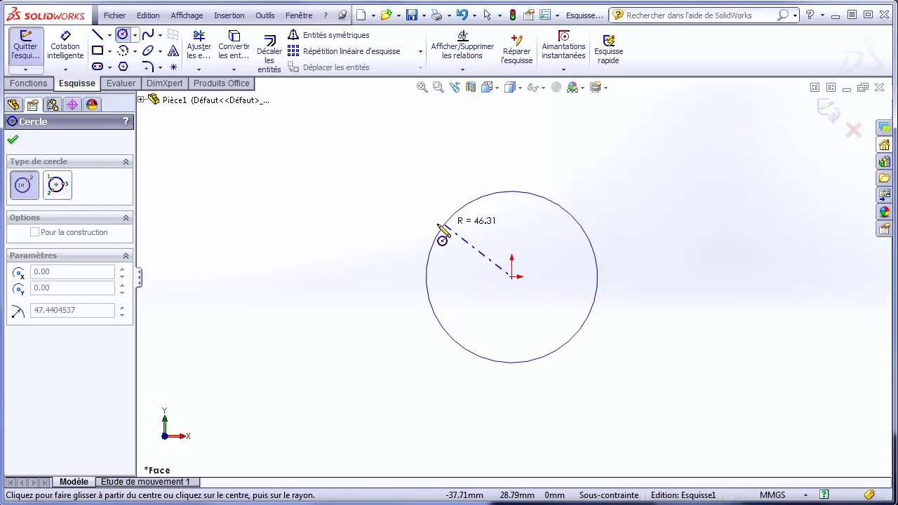
{"action": "left_click", "coordinate": [379, 263]}
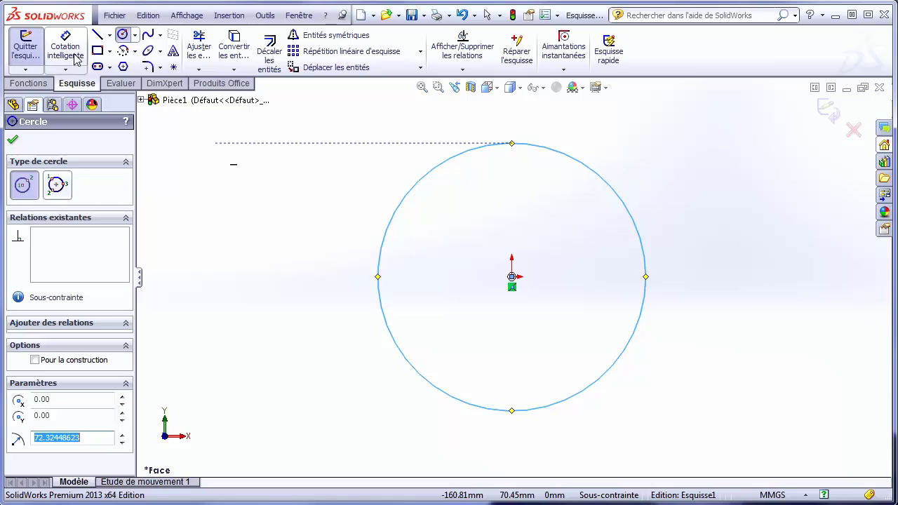
{"action": "left_click", "coordinate": [70, 58]}
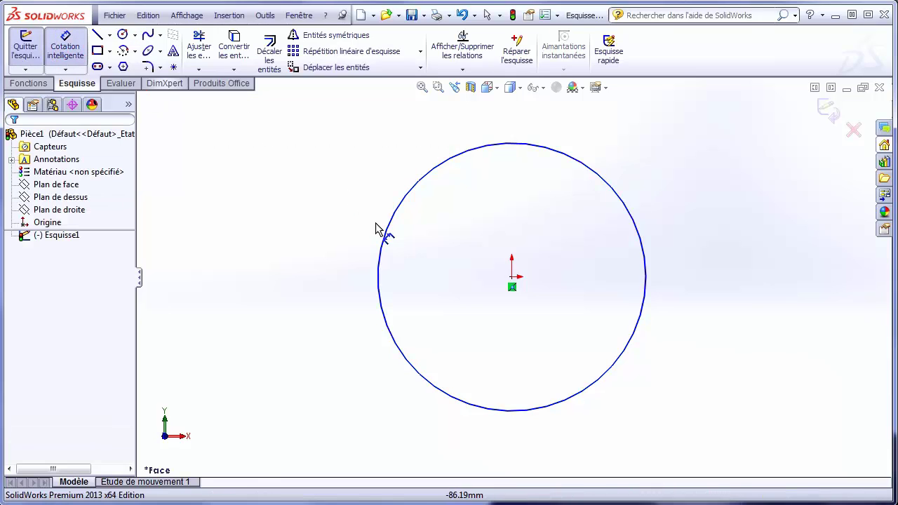
{"action": "left_click", "coordinate": [380, 274]}
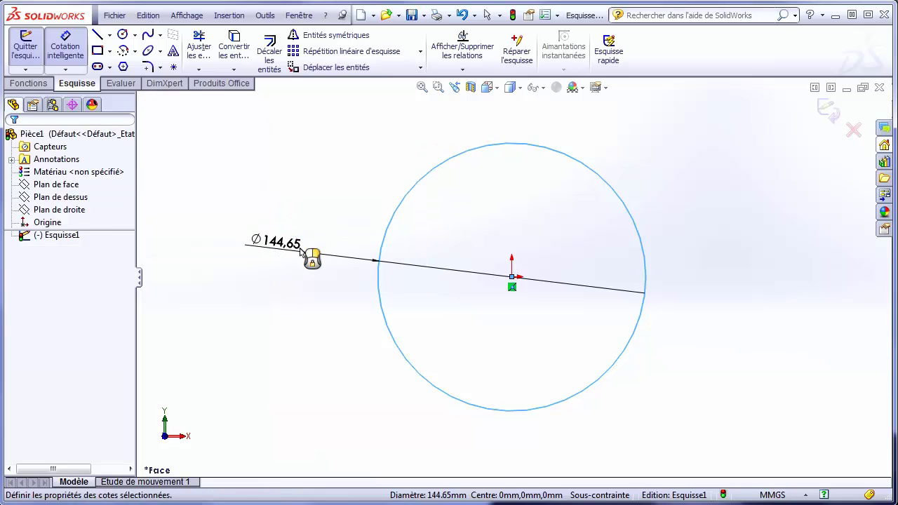
- Dimension the circle's diameter to 39 mm
{"action": "left_click", "coordinate": [311, 251]}
{"action": "left_click", "coordinate": [273, 246]}
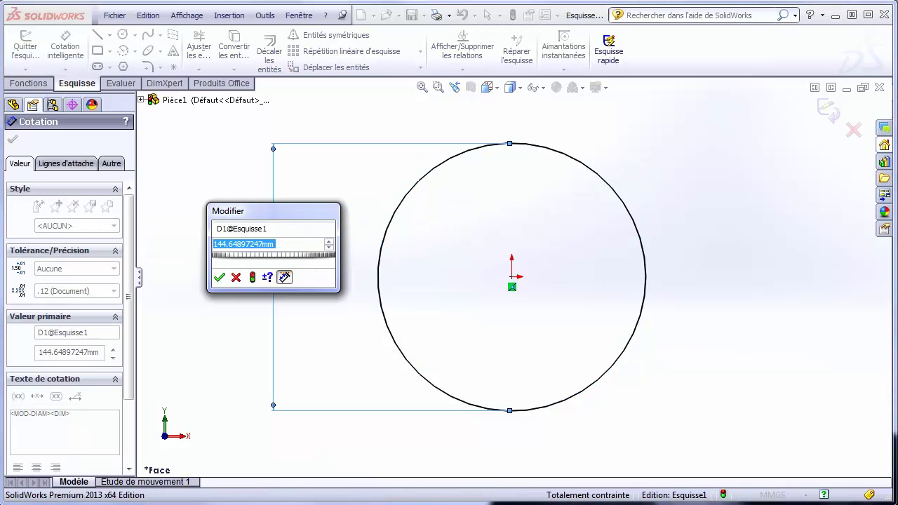
{"action": "type", "text": "9"}
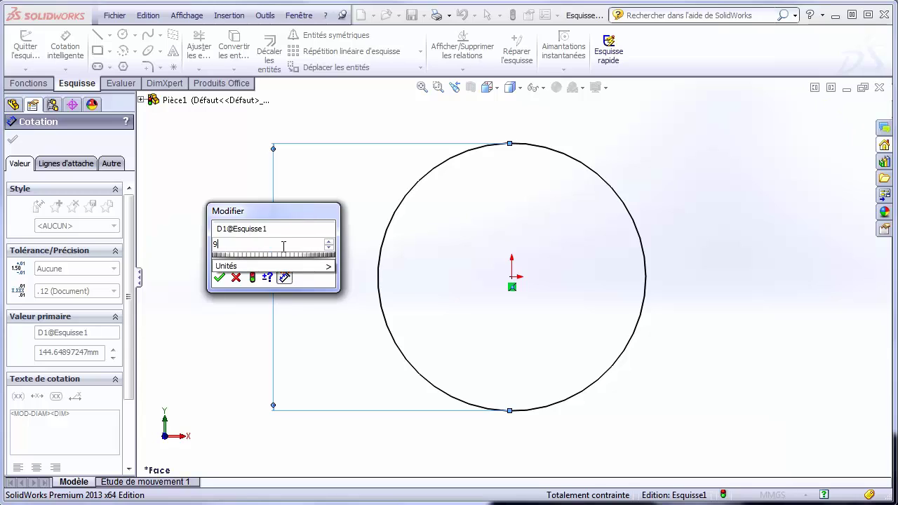
{"action": "key", "text": "BackSpace"}
{"action": "key", "text": "BackSpace"}
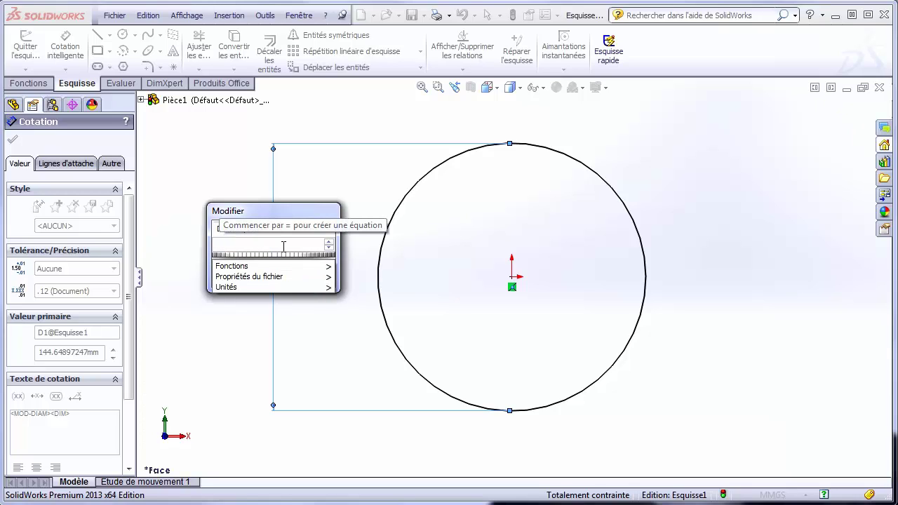
{"action": "type", "text": "39"}
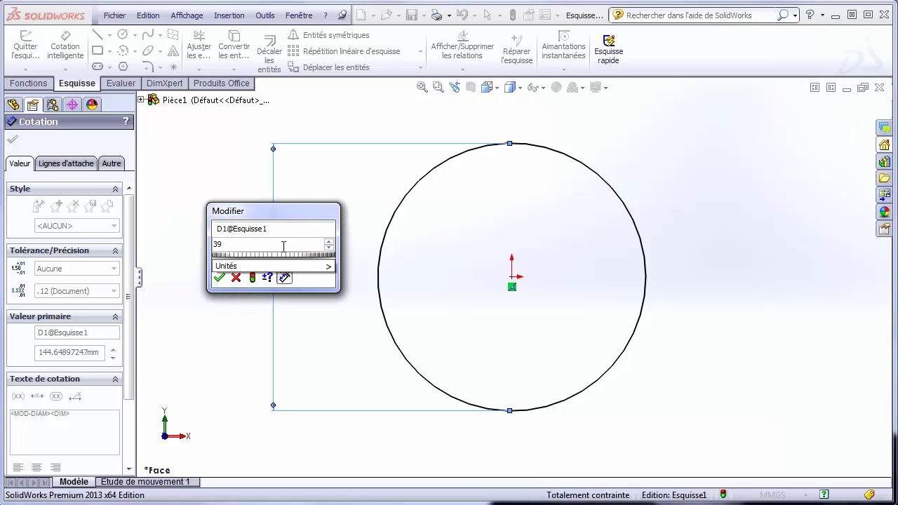
{"action": "mouse_move", "coordinate": [270, 266]}
{"action": "left_click", "coordinate": [220, 279]}
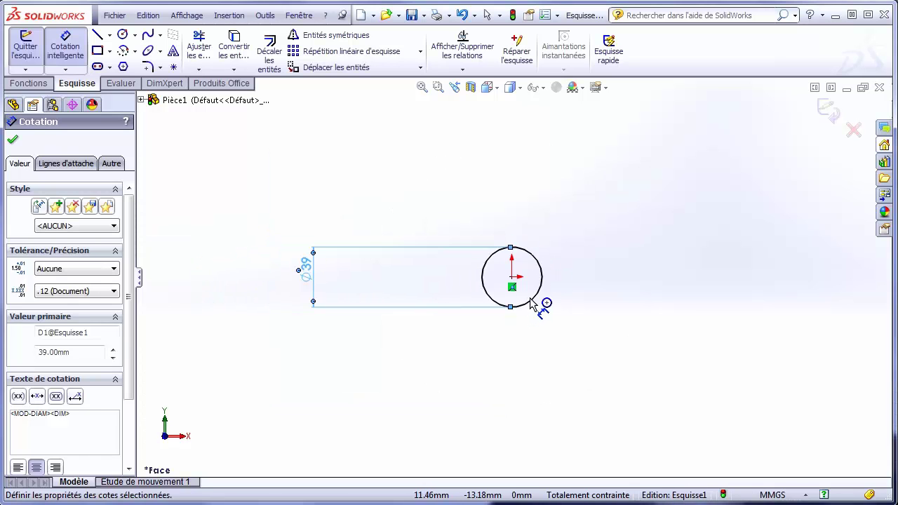
- Move the Ø39 dimension next to the circle and exit the sketch
{"action": "scroll", "coordinate": [501, 255], "scroll_direction": "up", "scroll_amount": 1}
{"action": "scroll", "coordinate": [502, 266], "scroll_direction": "up", "scroll_amount": 3}
{"action": "scroll", "coordinate": [491, 280], "scroll_direction": "down", "scroll_amount": 2}
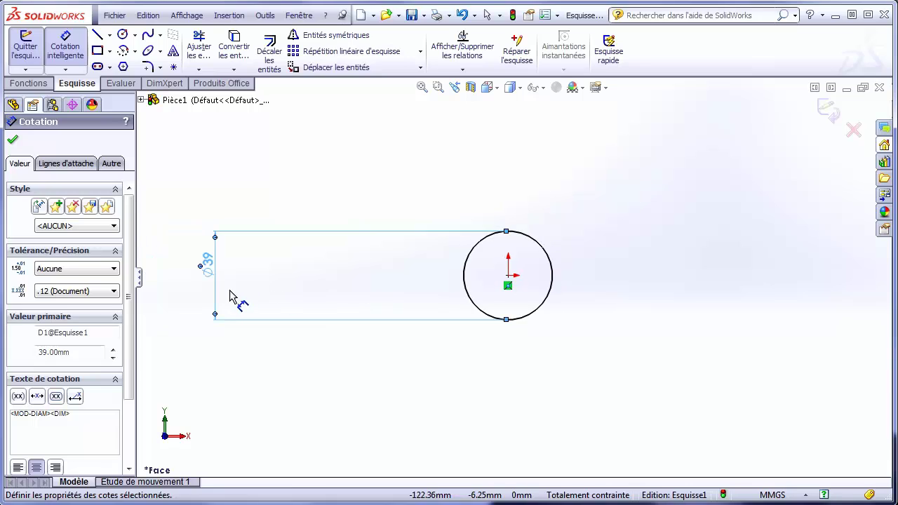
{"action": "left_click_drag", "start_coordinate": [217, 265], "coordinate": [439, 275]}
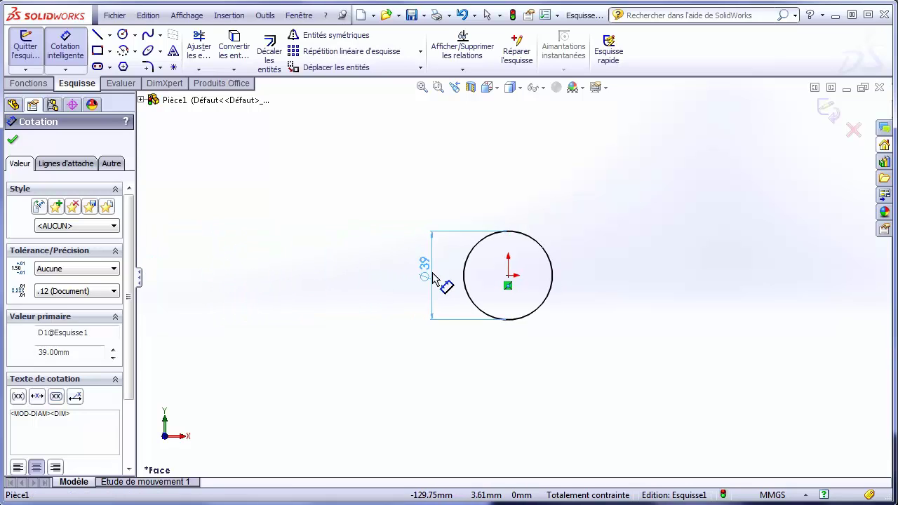
{"action": "scroll", "coordinate": [495, 281], "scroll_direction": "down", "scroll_amount": 1}
{"action": "scroll", "coordinate": [491, 270], "scroll_direction": "up", "scroll_amount": 2}
{"action": "scroll", "coordinate": [495, 268], "scroll_direction": "up", "scroll_amount": 1}
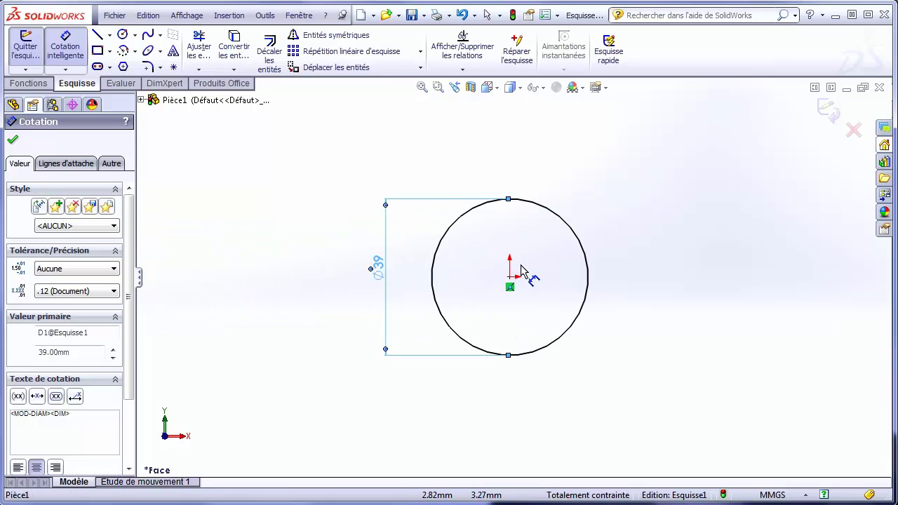
{"action": "scroll", "coordinate": [518, 271], "scroll_direction": "up", "scroll_amount": 4}
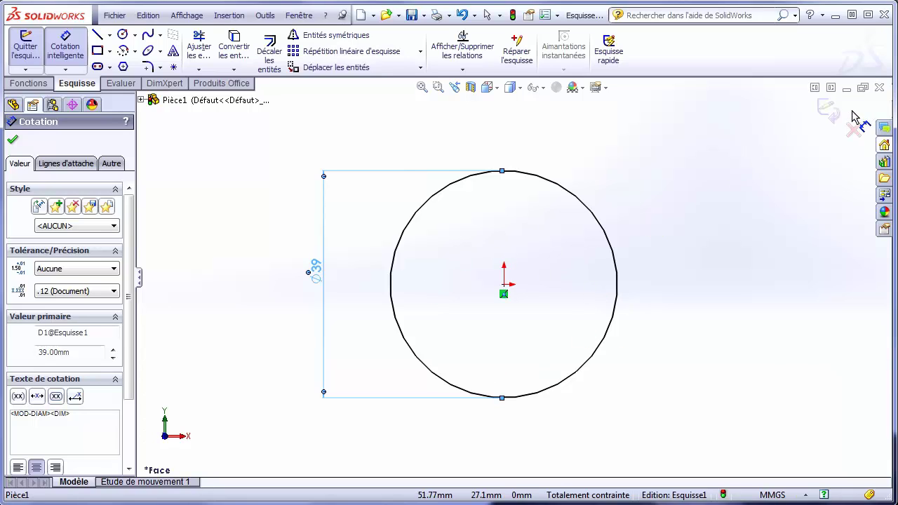
{"action": "left_click", "coordinate": [827, 110]}
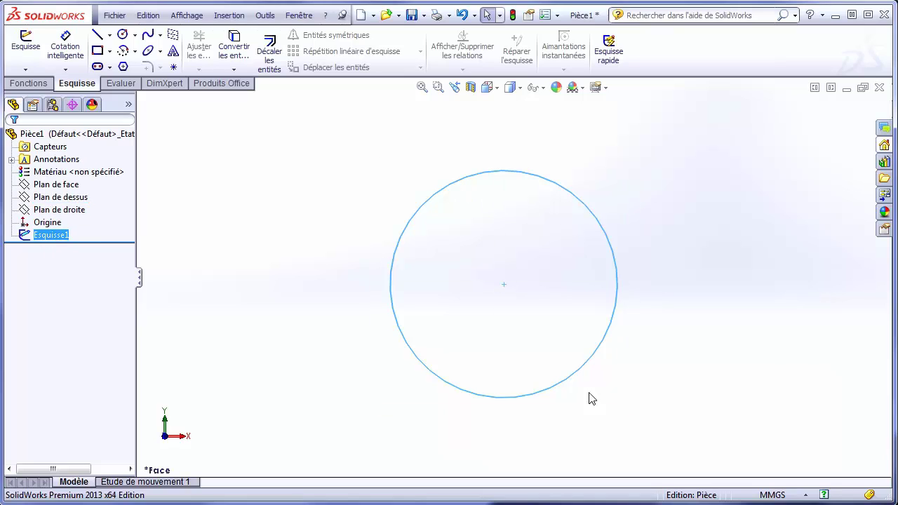
- Extrude the Ø39 circle 5 mm with Base/Bossage extrudé to create Boss.-Extru.1
{"action": "left_click", "coordinate": [29, 83]}
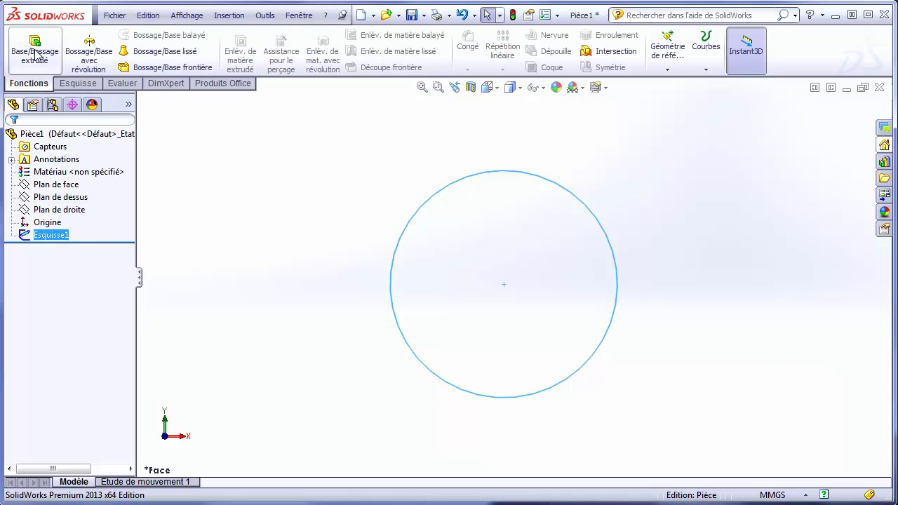
{"action": "left_click", "coordinate": [25, 56]}
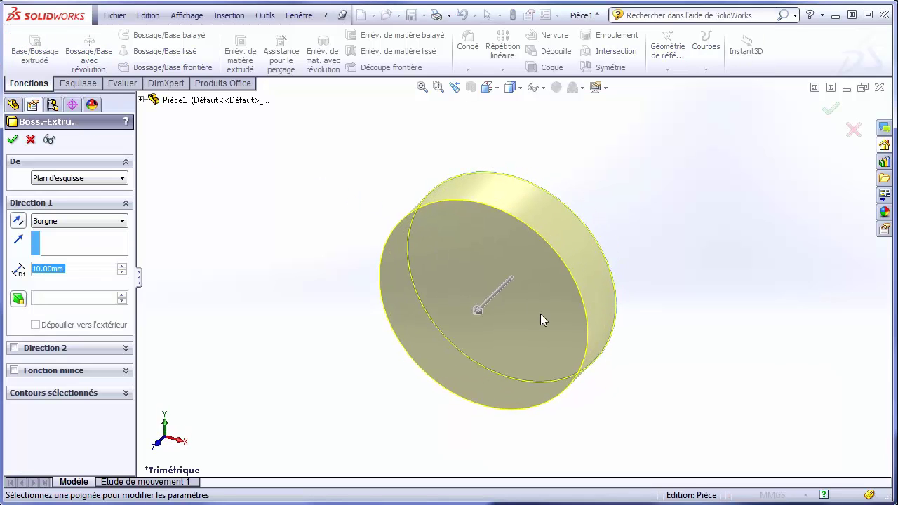
{"action": "mouse_move", "coordinate": [538, 301]}
{"action": "middle_mouse_down"}
{"action": "mouse_move", "coordinate": [530, 256]}
{"action": "mouse_move", "coordinate": [493, 253]}
{"action": "middle_mouse_up"}
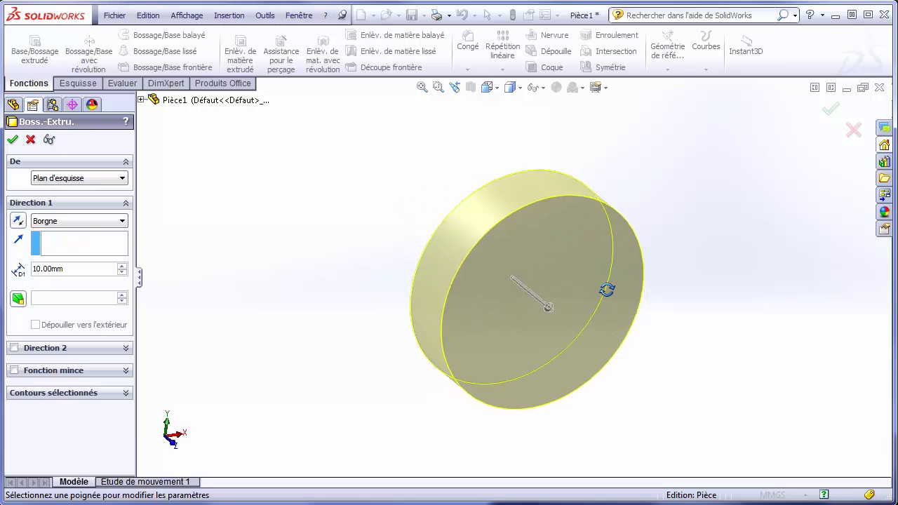
{"action": "double_click", "coordinate": [82, 271]}
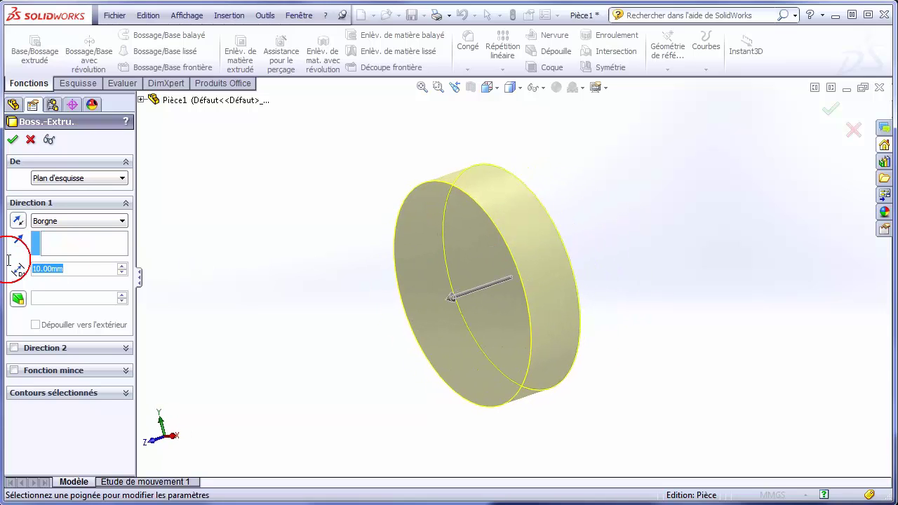
{"action": "type", "text": "5"}
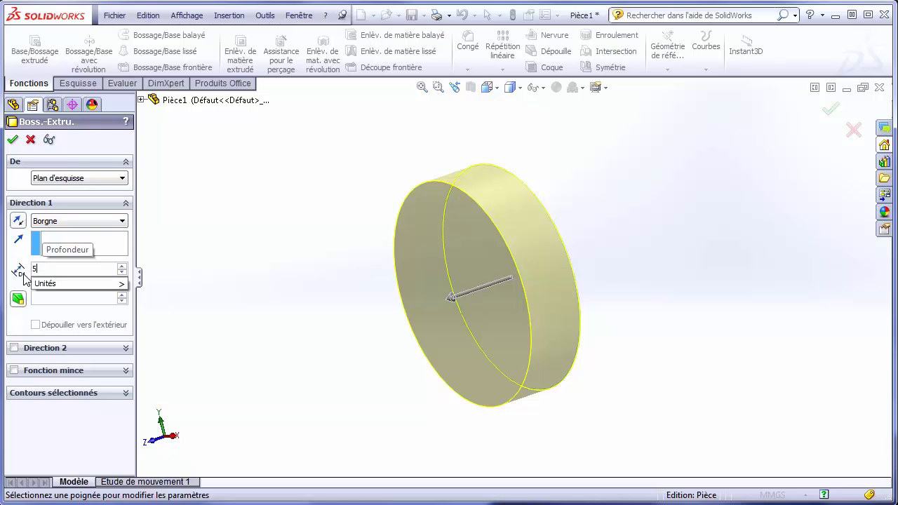
{"action": "key", "text": "Return"}
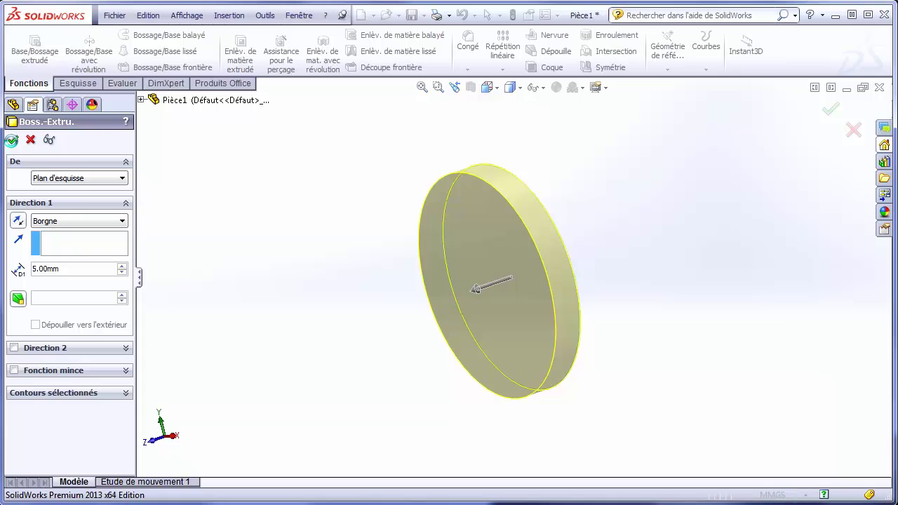
{"action": "left_click", "coordinate": [12, 141]}
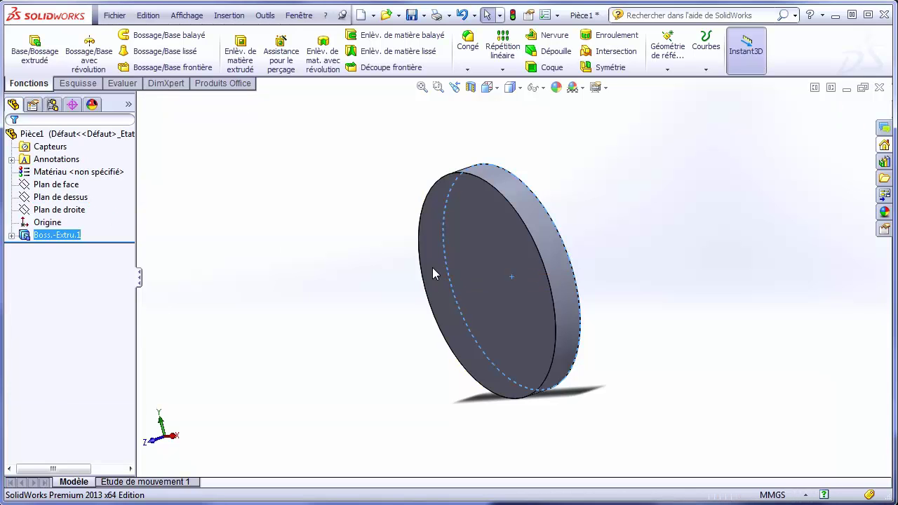
{"action": "mouse_move", "coordinate": [400, 260]}
{"action": "middle_mouse_down"}
{"action": "mouse_move", "coordinate": [374, 181]}
{"action": "mouse_move", "coordinate": [393, 240]}
{"action": "mouse_move", "coordinate": [473, 174]}
{"action": "mouse_move", "coordinate": [463, 161]}
{"action": "mouse_move", "coordinate": [448, 183]}
{"action": "middle_mouse_up"}
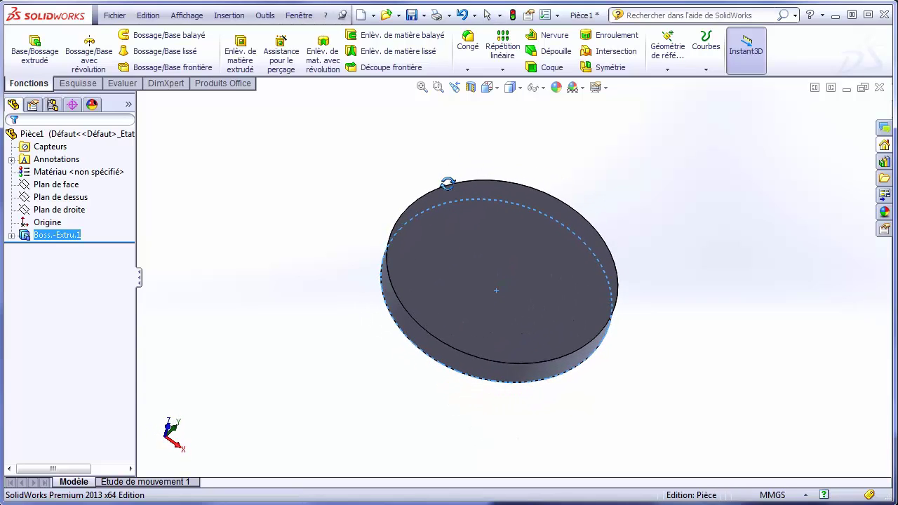
{"action": "left_click", "coordinate": [316, 235]}
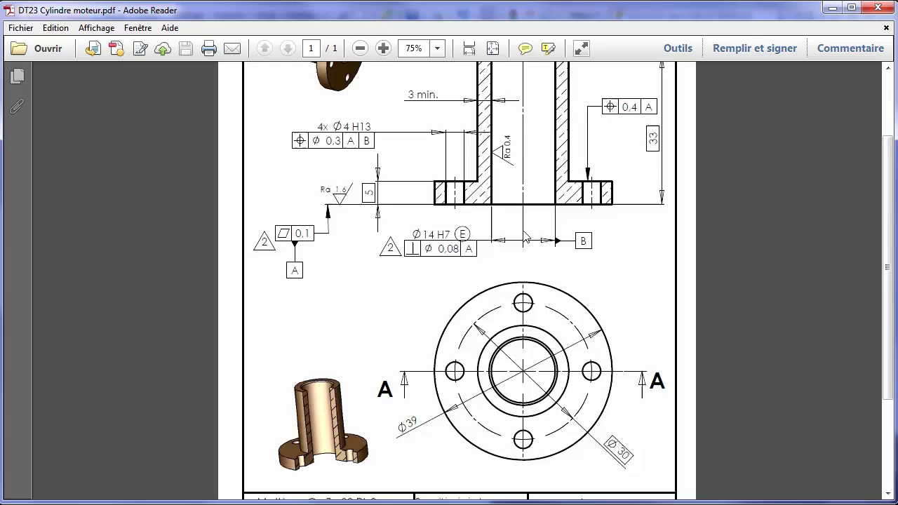
- Read section A-A's 33 height and Ø14 H7 bore plus the front view's Ø30 and Ø39
{"action": "scroll", "coordinate": [521, 242], "scroll_direction": "up", "scroll_amount": 3}
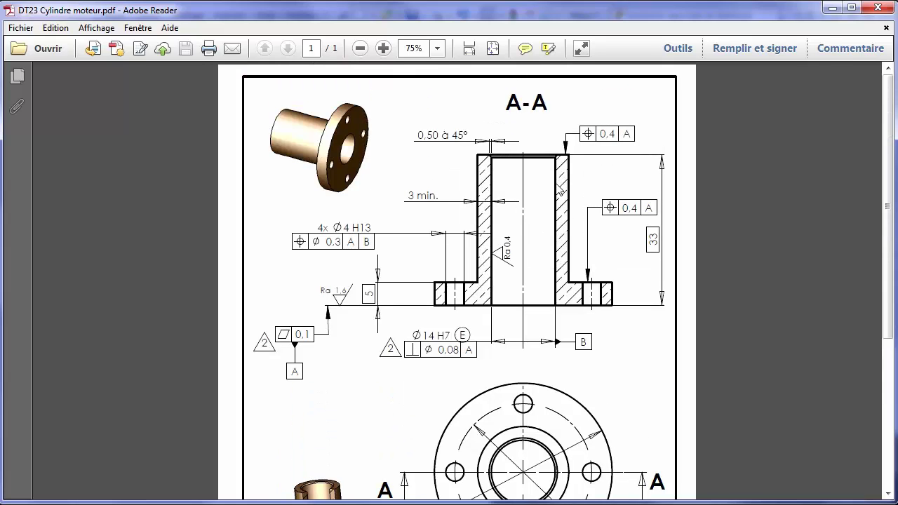
{"action": "scroll", "coordinate": [558, 294], "scroll_direction": "down", "scroll_amount": 2}
{"action": "scroll", "coordinate": [547, 340], "scroll_direction": "down", "scroll_amount": 2}
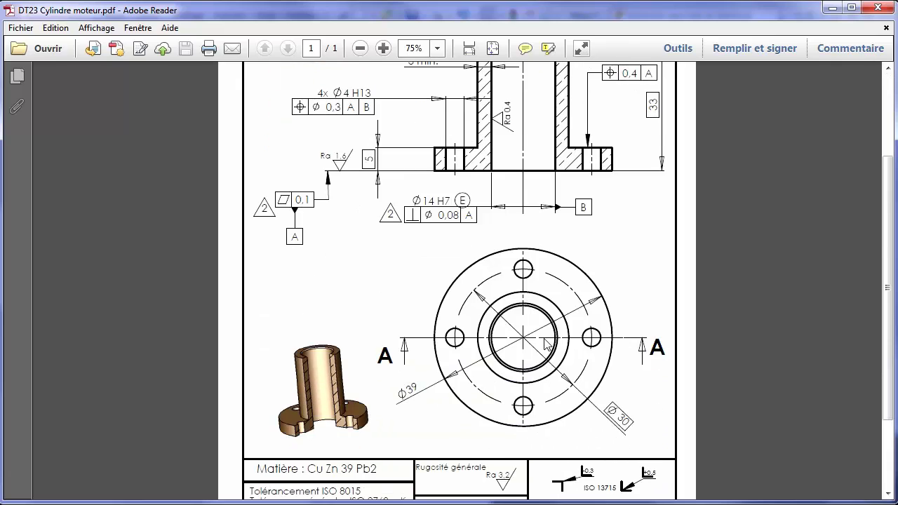
{"action": "scroll", "coordinate": [546, 342], "scroll_direction": "up", "scroll_amount": 1}
{"action": "scroll", "coordinate": [516, 364], "scroll_direction": "down", "scroll_amount": 1}
{"action": "scroll", "coordinate": [508, 331], "scroll_direction": "up", "scroll_amount": 3}
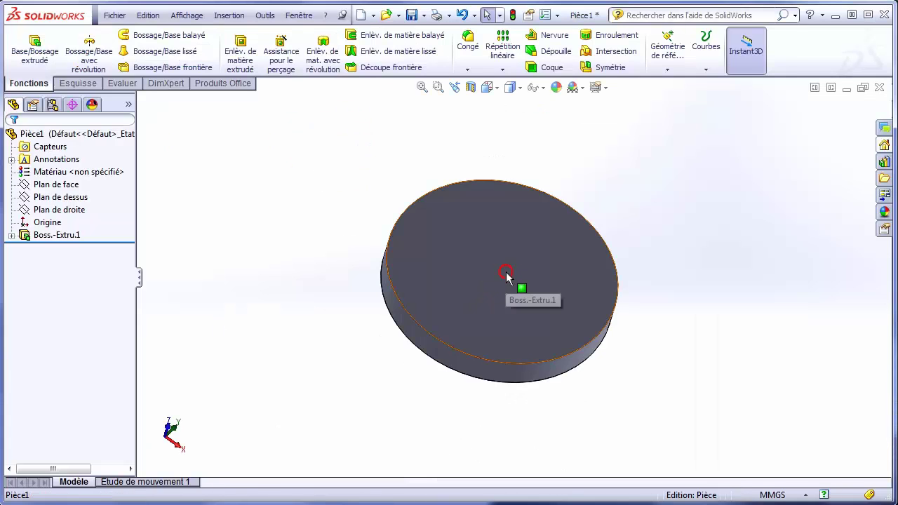
- Sketch a circle centred on the origin on the disc's top face, viewed Normal à
{"action": "left_click", "coordinate": [506, 278]}
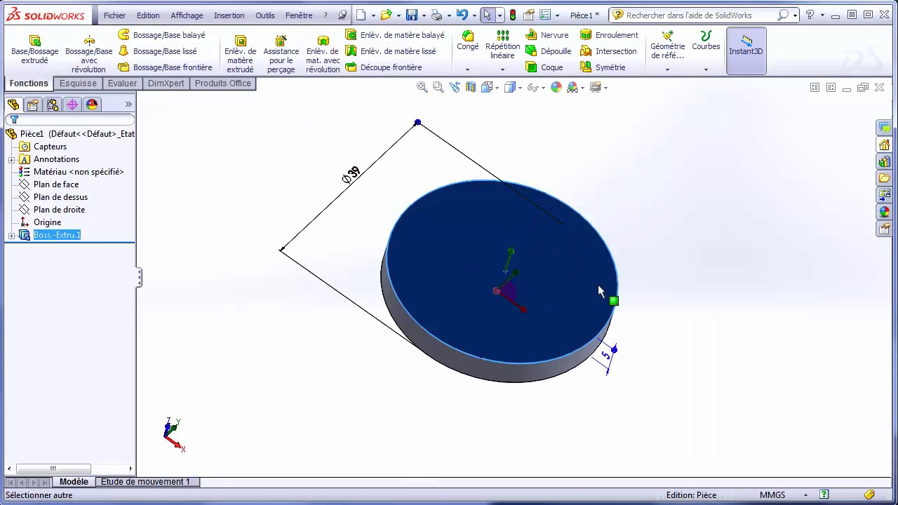
{"action": "left_click", "coordinate": [77, 83]}
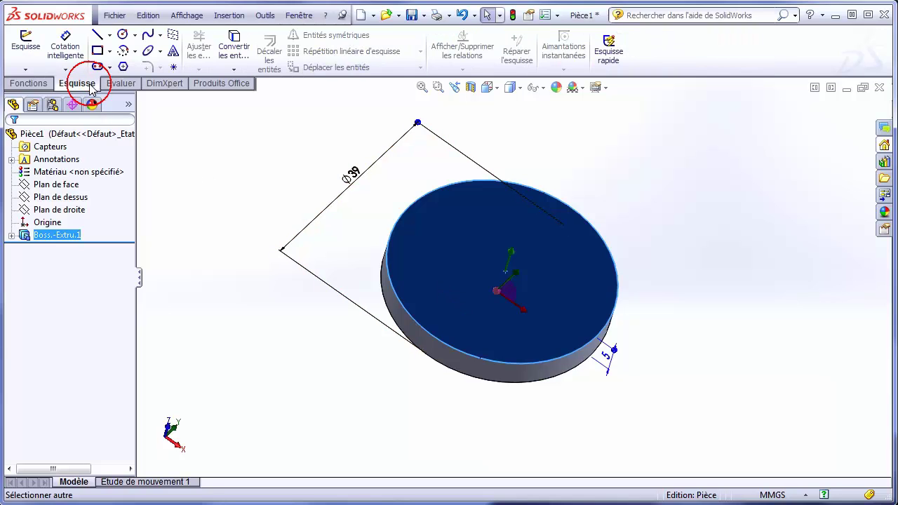
{"action": "left_click", "coordinate": [123, 35]}
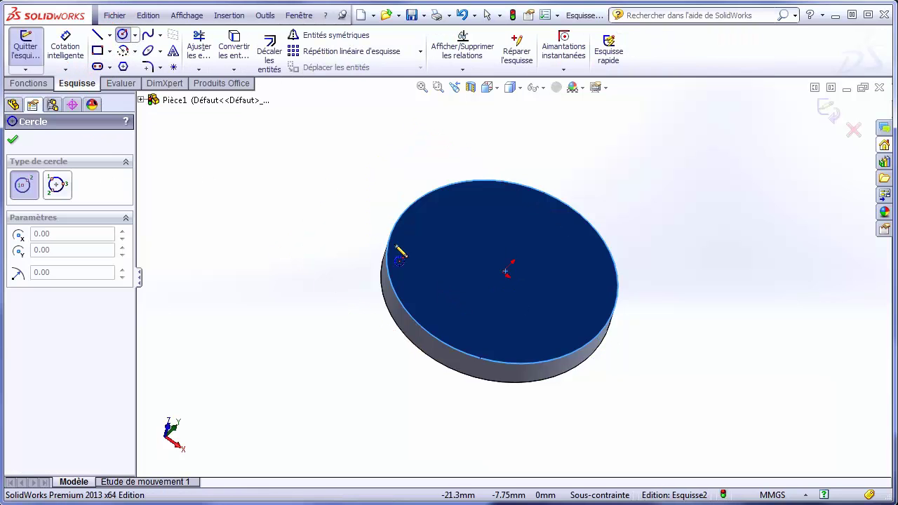
{"action": "left_click", "coordinate": [496, 89]}
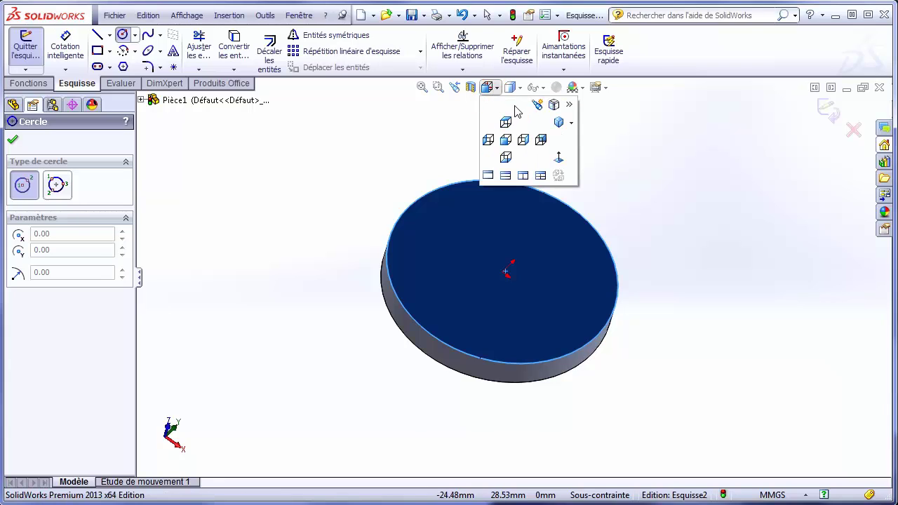
{"action": "left_click", "coordinate": [558, 160]}
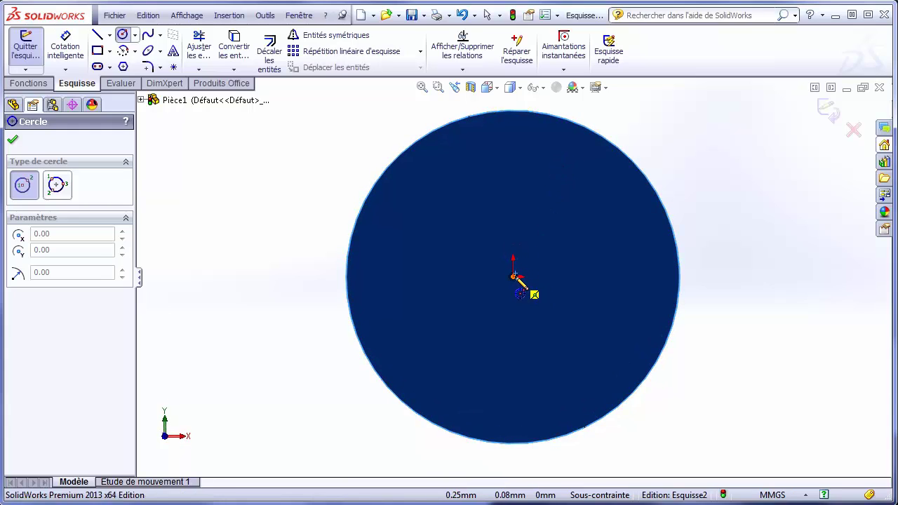
{"action": "left_click", "coordinate": [512, 277]}
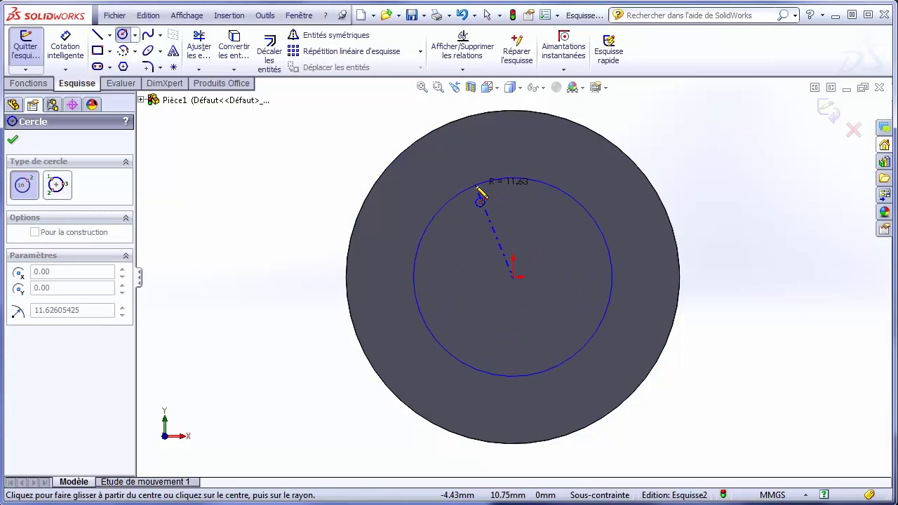
{"action": "left_click", "coordinate": [477, 190]}
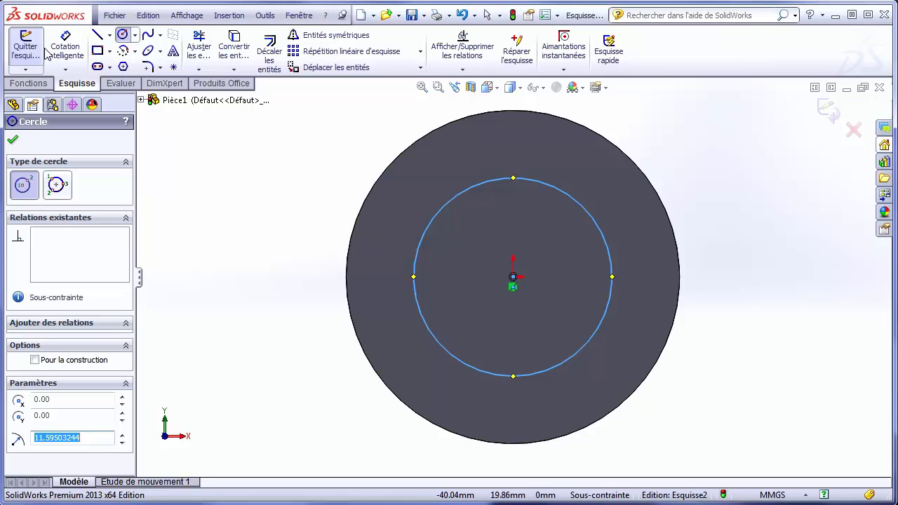
- Dimension the new circle to Ø20 and exit Esquisse2
{"action": "left_click", "coordinate": [63, 49]}
{"action": "left_click", "coordinate": [43, 55]}
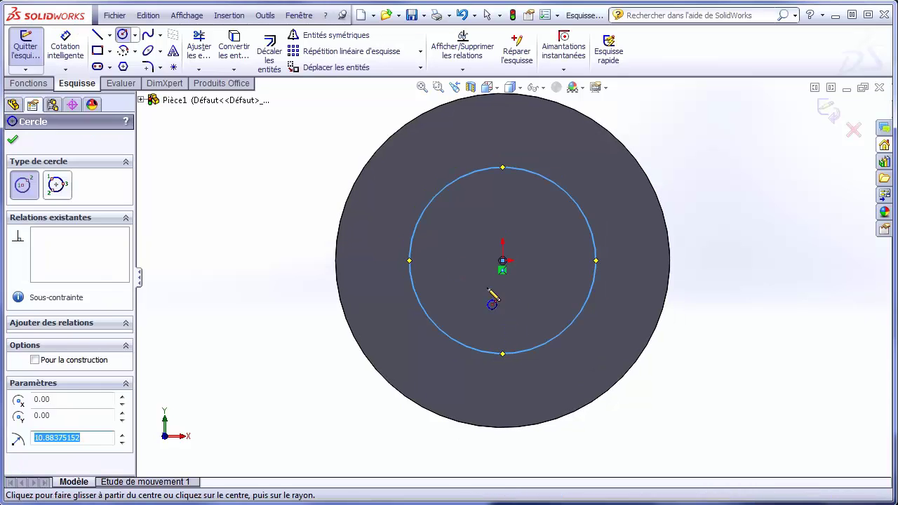
{"action": "left_click", "coordinate": [56, 44]}
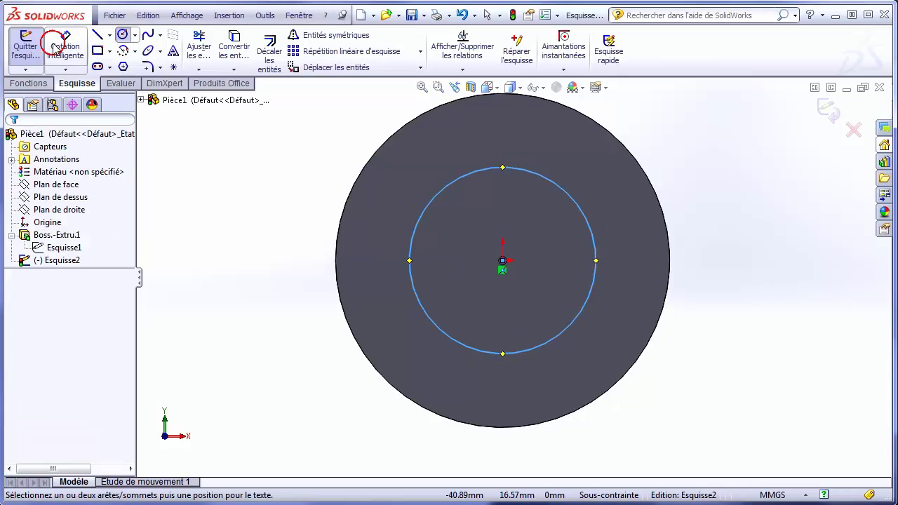
{"action": "left_click", "coordinate": [463, 176]}
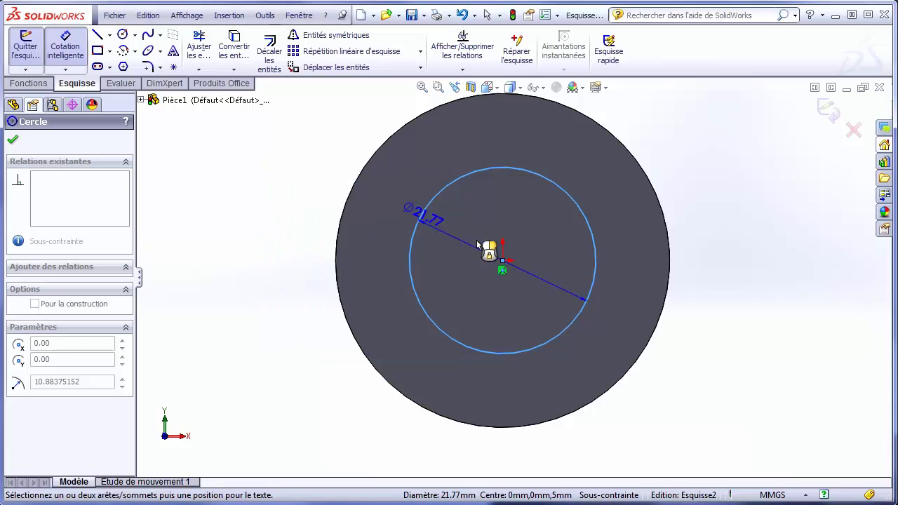
{"action": "left_click", "coordinate": [283, 233]}
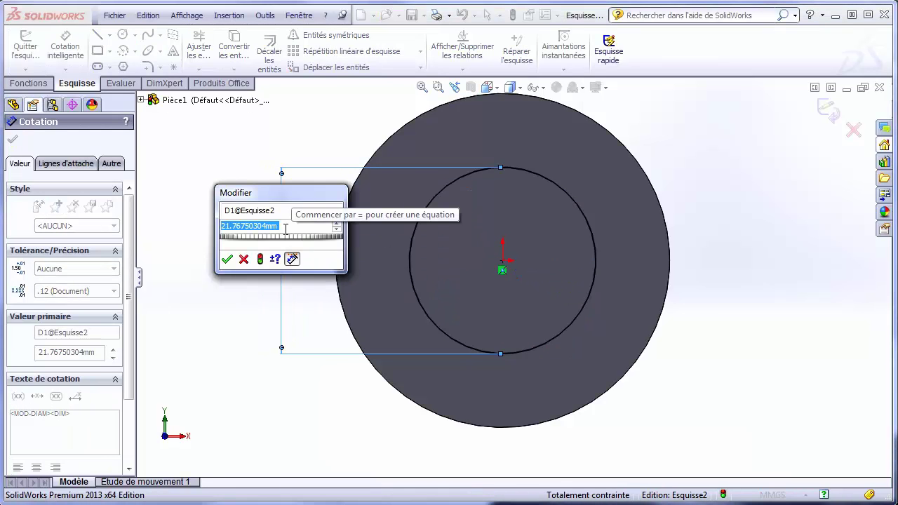
{"action": "type", "text": "29"}
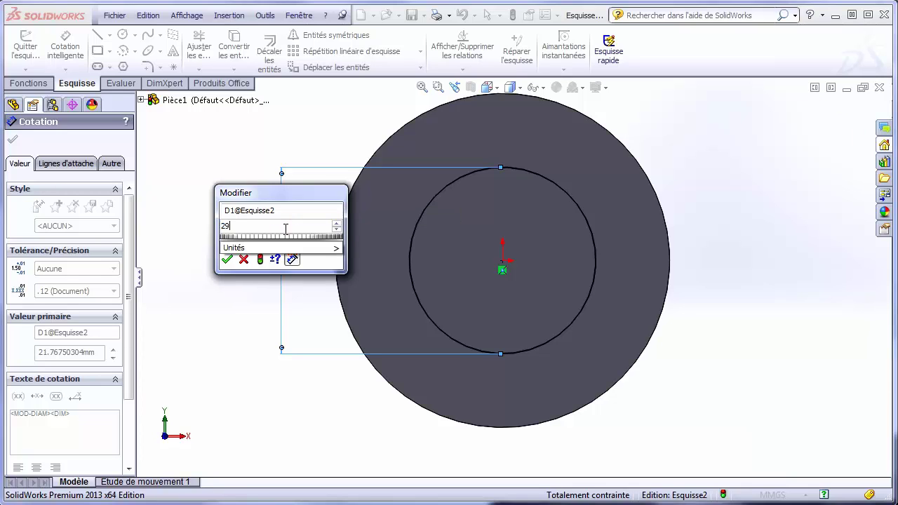
{"action": "key", "text": "Return"}
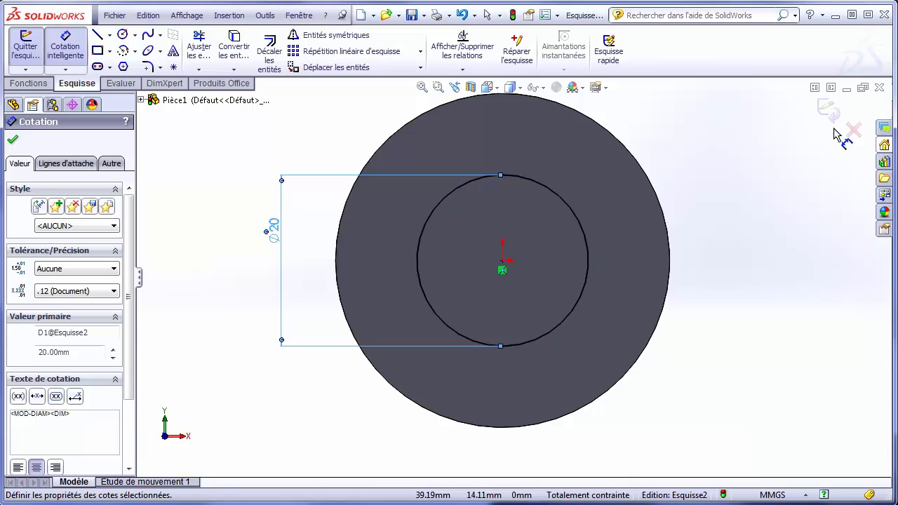
{"action": "left_click", "coordinate": [828, 111]}
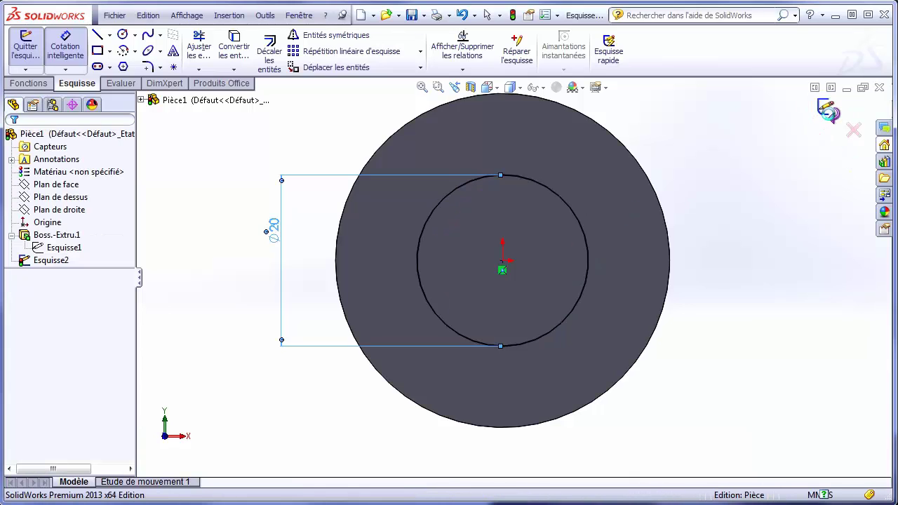
{"action": "left_click", "coordinate": [826, 113]}
- Extrude Esquisse2's Ø20 circle 28 mm as Boss.-Extru.2 and orbit to inspect the bushing
{"action": "left_click", "coordinate": [50, 260]}
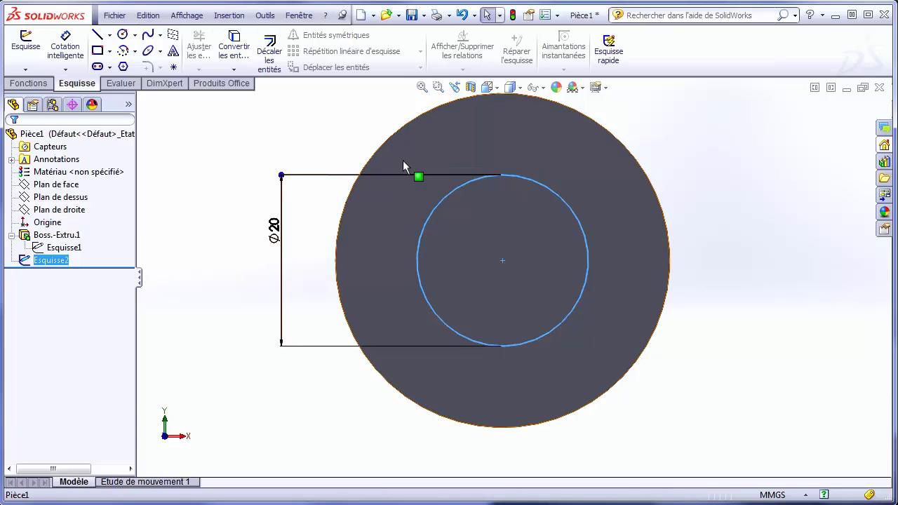
{"action": "left_click", "coordinate": [34, 84]}
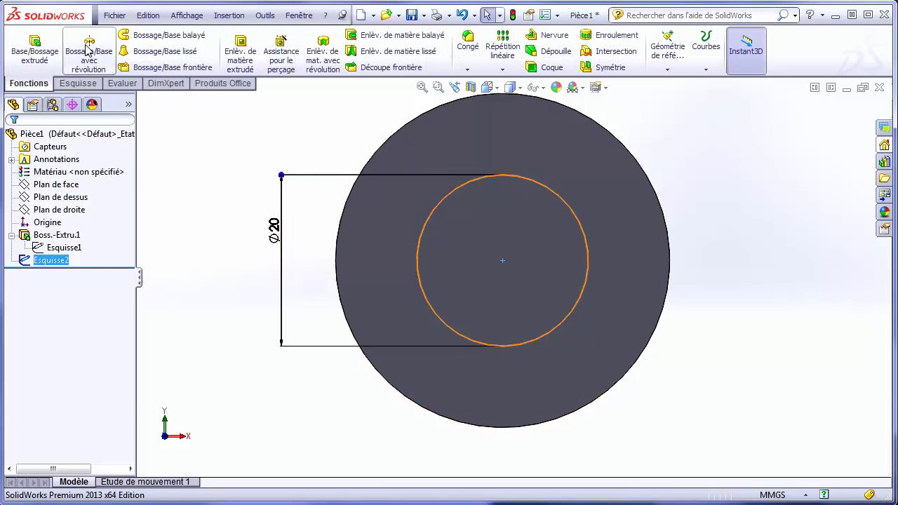
{"action": "left_click", "coordinate": [46, 48]}
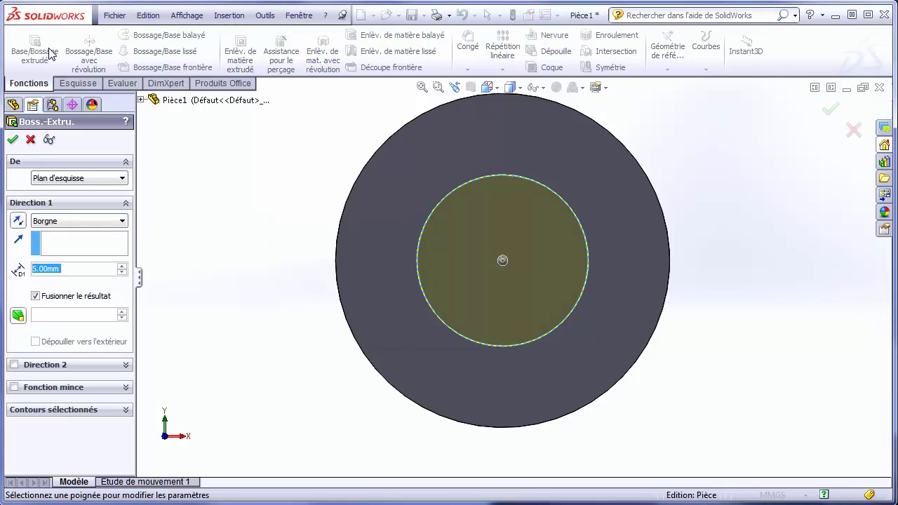
{"action": "middle_click_drag", "start_coordinate": [386, 266], "coordinate": [456, 221]}
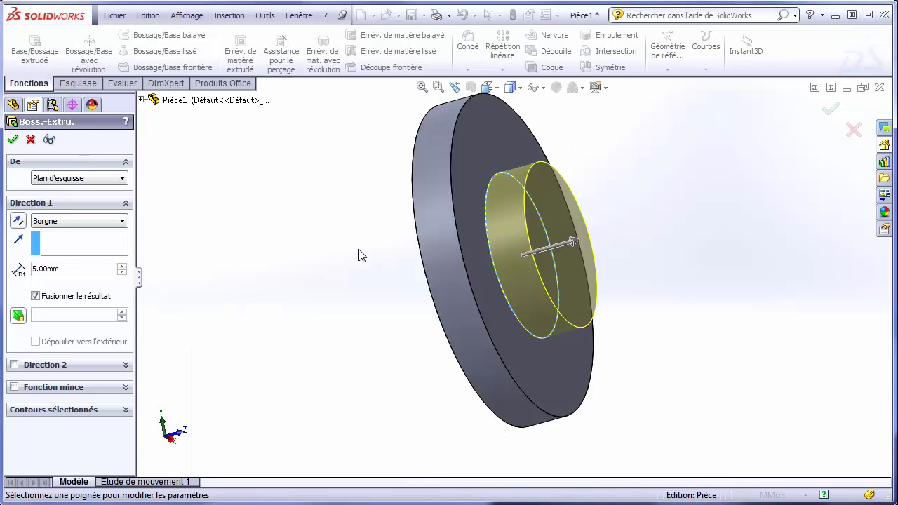
{"action": "left_click_drag", "start_coordinate": [56, 276], "coordinate": [19, 268]}
{"action": "type", "text": "28"}
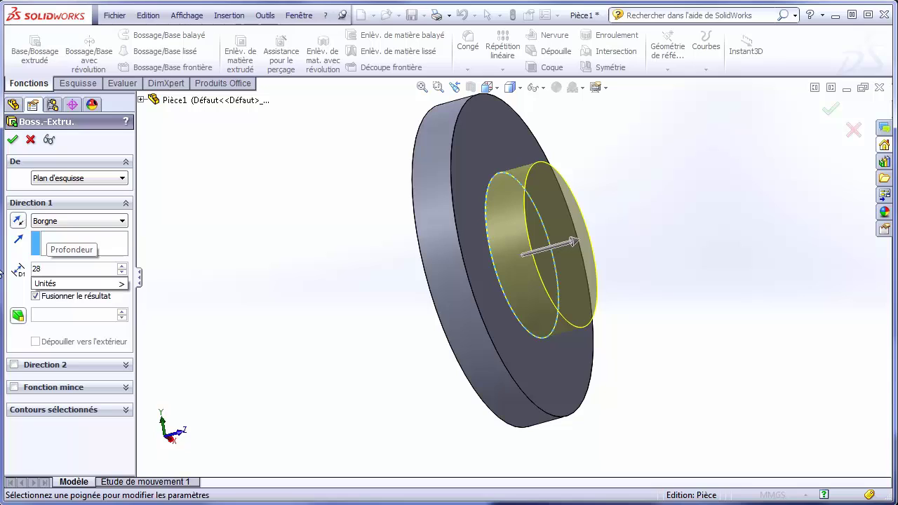
{"action": "key", "text": "Return"}
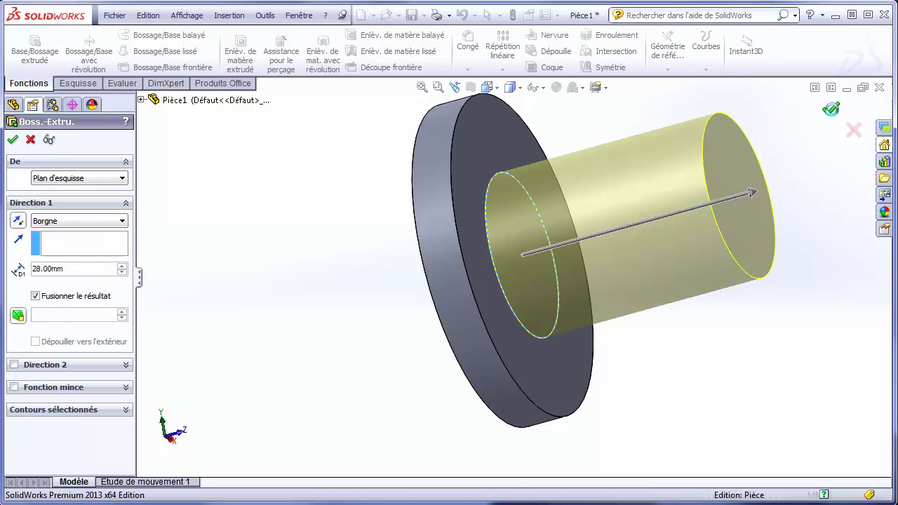
{"action": "left_click", "coordinate": [832, 111]}
{"action": "middle_click_drag", "start_coordinate": [745, 150], "coordinate": [694, 214]}
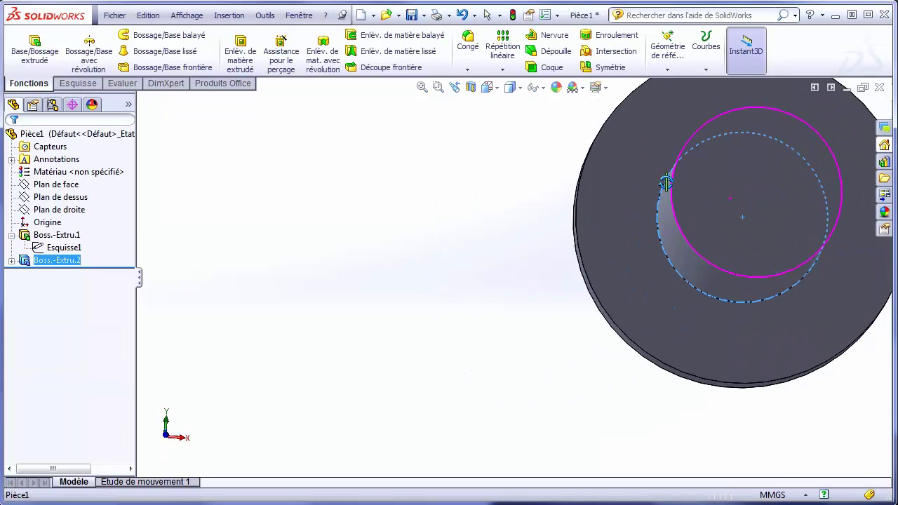
{"action": "scroll", "coordinate": [698, 223], "scroll_direction": "up", "scroll_amount": 3}
{"action": "scroll", "coordinate": [600, 278], "scroll_direction": "up", "scroll_amount": 2}
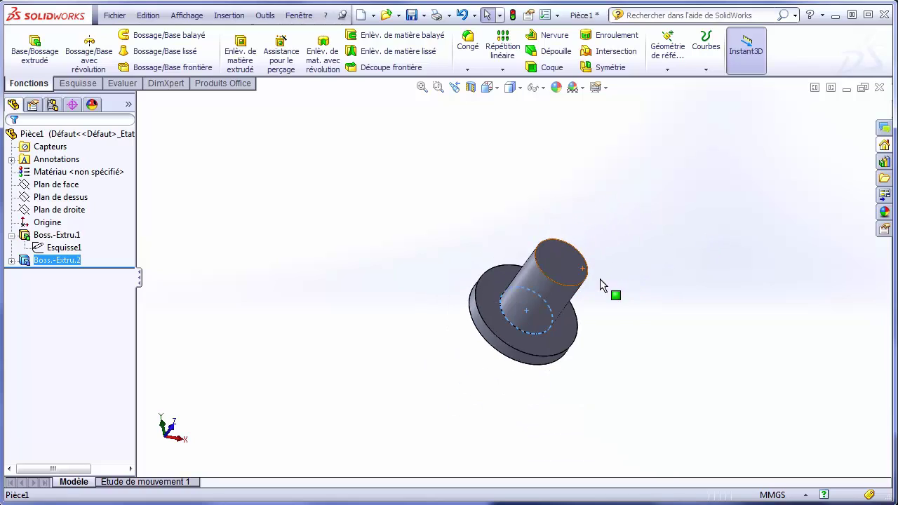
{"action": "mouse_move", "coordinate": [603, 284]}
{"action": "middle_mouse_down"}
{"action": "mouse_move", "coordinate": [656, 262]}
{"action": "mouse_move", "coordinate": [517, 274]}
{"action": "middle_mouse_up"}
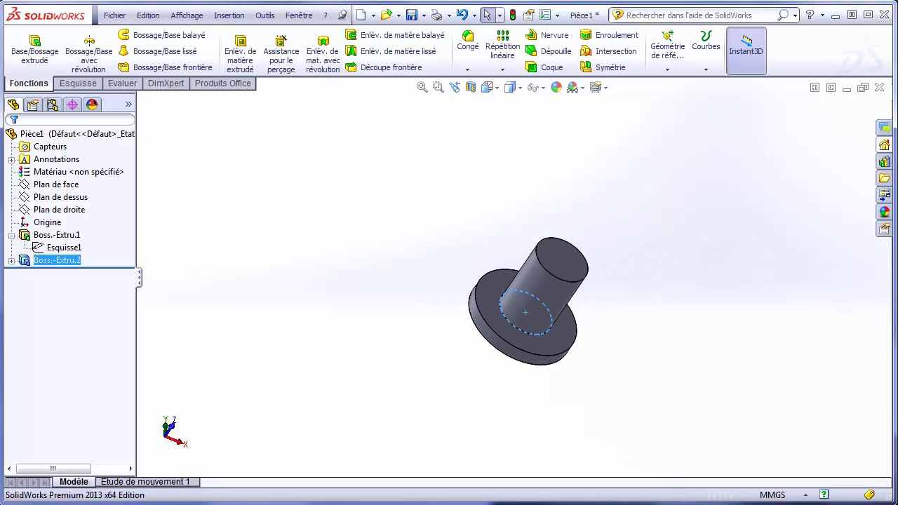
- Switch to the drawing PDF and check section A-A with its Ø14 H7 bore
{"action": "key", "text": "alt+Tab"}
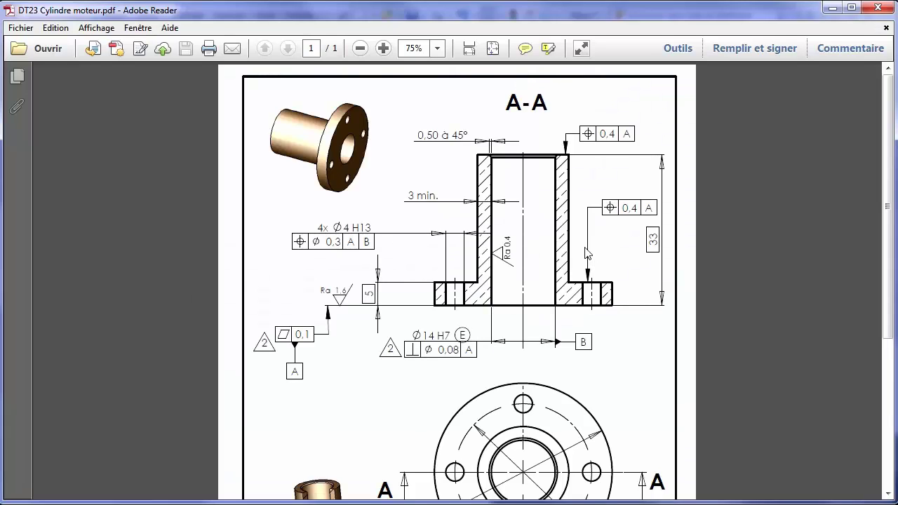
{"action": "scroll", "coordinate": [537, 284], "scroll_direction": "down", "scroll_amount": 3}
{"action": "scroll", "coordinate": [541, 273], "scroll_direction": "up", "scroll_amount": 3}
- Select the cylinder's top face and orient the view Normal To it
{"action": "scroll", "coordinate": [602, 248], "scroll_direction": "down", "scroll_amount": 2}
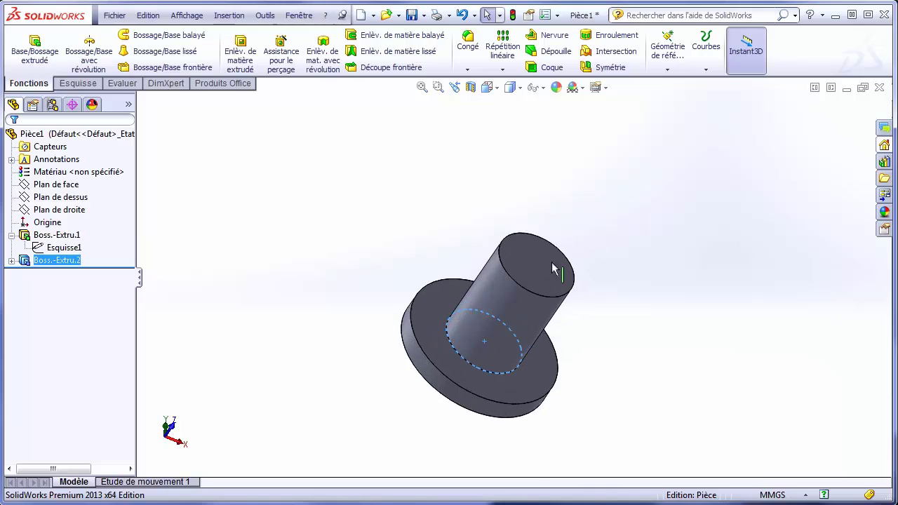
{"action": "scroll", "coordinate": [561, 259], "scroll_direction": "down", "scroll_amount": 2}
{"action": "left_click", "coordinate": [534, 269]}
{"action": "mouse_move", "coordinate": [561, 294]}
{"action": "middle_mouse_down"}
{"action": "mouse_move", "coordinate": [538, 304]}
{"action": "mouse_move", "coordinate": [553, 264]}
{"action": "middle_mouse_up"}
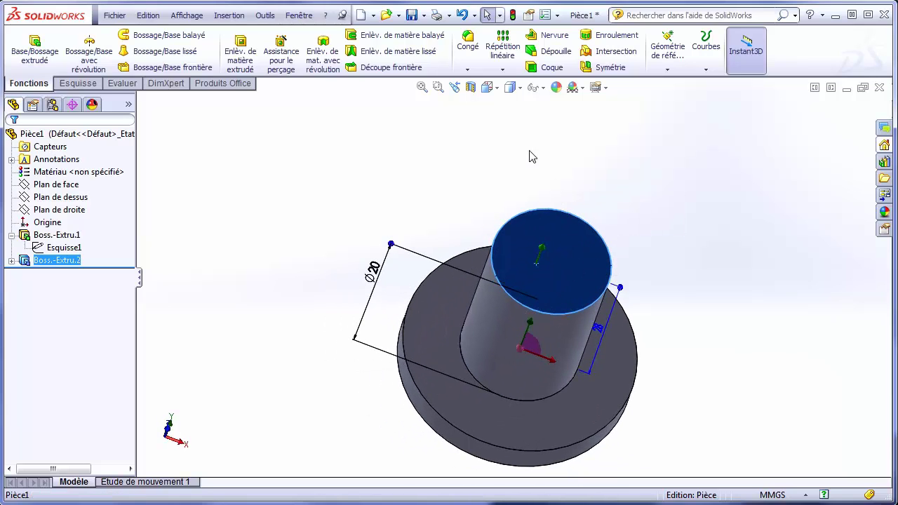
{"action": "left_click", "coordinate": [490, 88]}
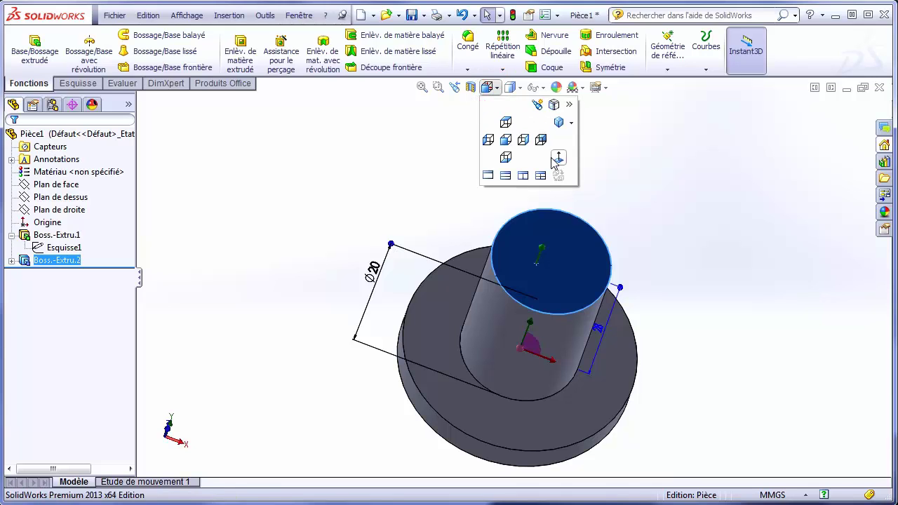
{"action": "left_click", "coordinate": [555, 160]}
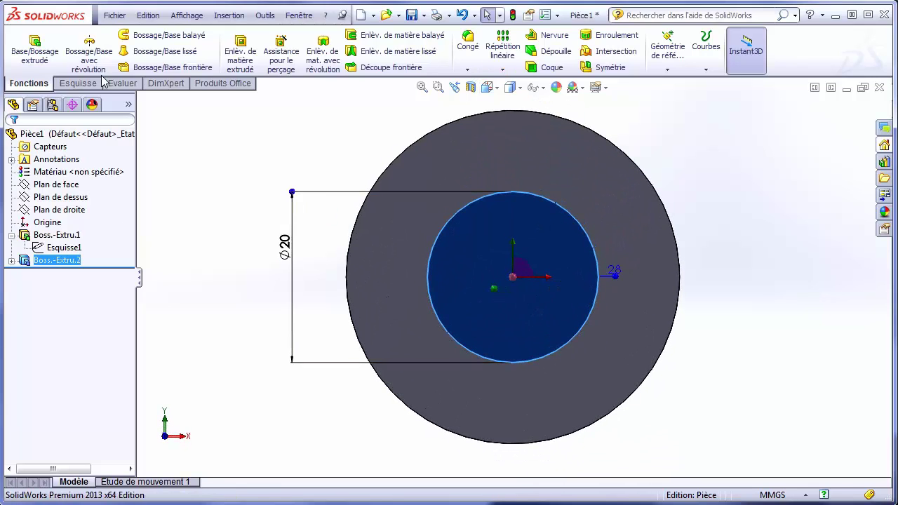
- Sketch a circle centred on the origin, dimension it Ø14, and close the sketch
{"action": "left_click", "coordinate": [79, 83]}
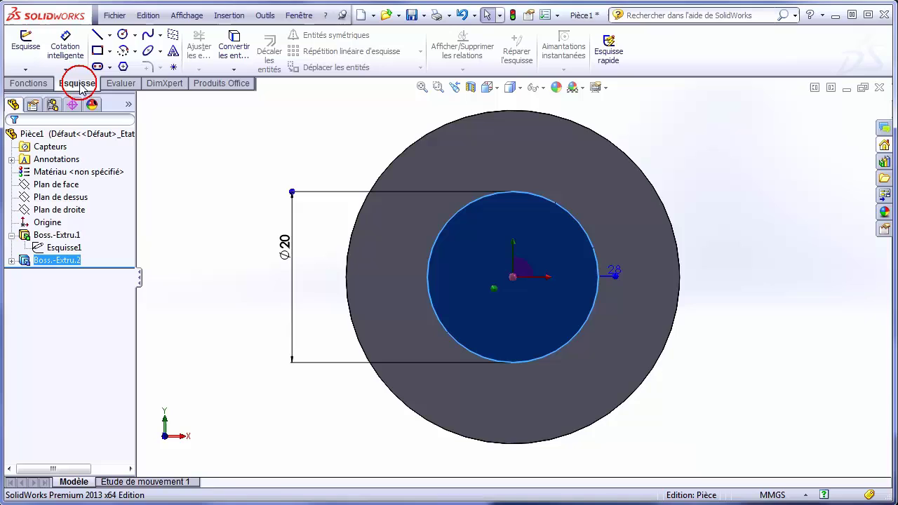
{"action": "left_click", "coordinate": [124, 36]}
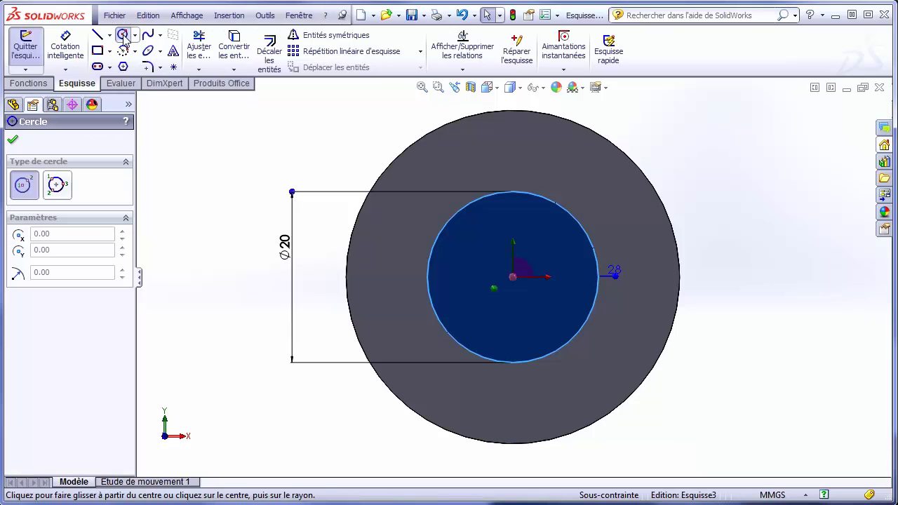
{"action": "left_click", "coordinate": [514, 277]}
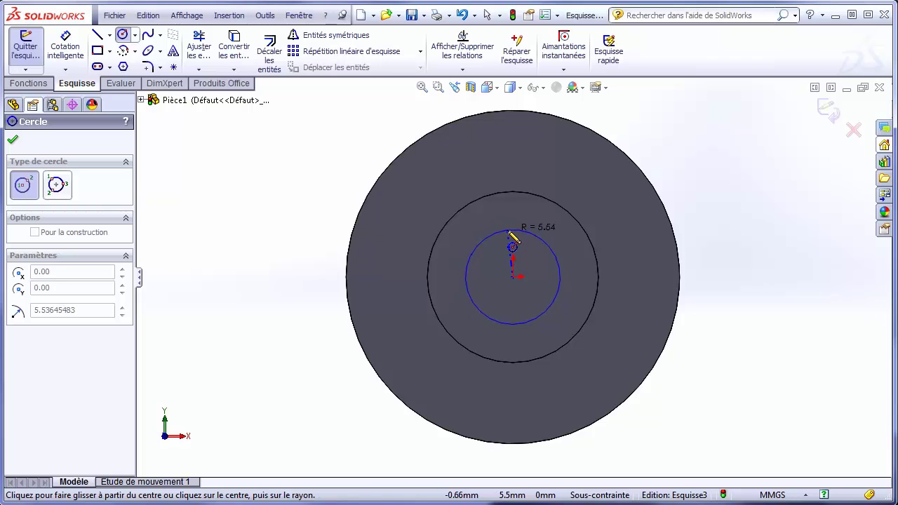
{"action": "left_click", "coordinate": [513, 241]}
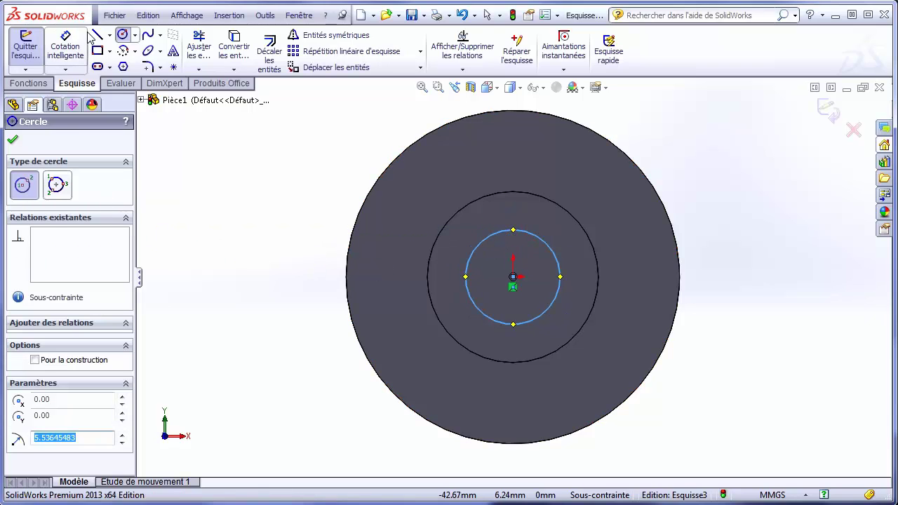
{"action": "left_click", "coordinate": [65, 44]}
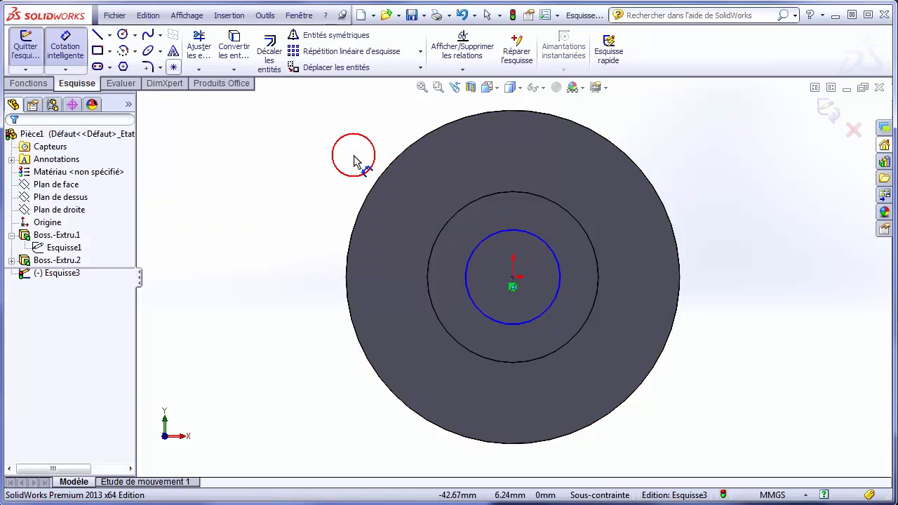
{"action": "left_click", "coordinate": [462, 306]}
{"action": "left_click", "coordinate": [304, 284]}
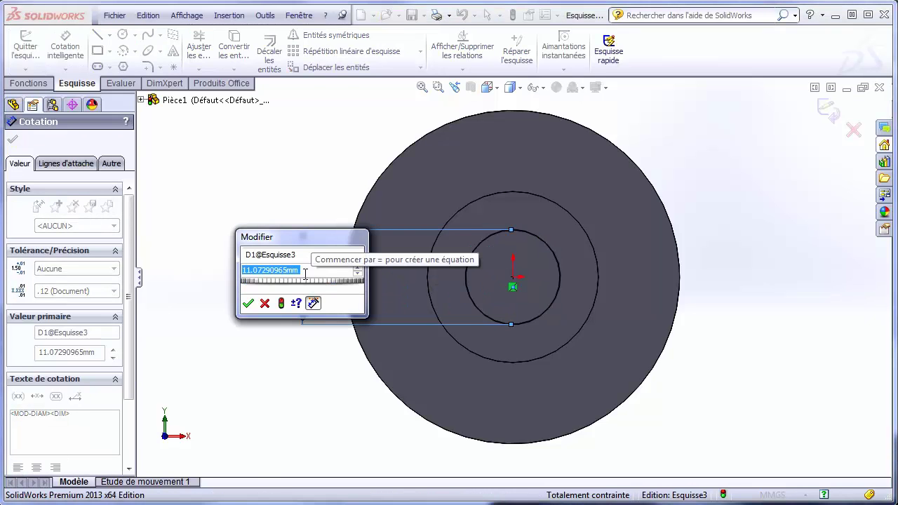
{"action": "type", "text": "="}
{"action": "key", "text": "Escape"}
{"action": "key", "text": "Escape"}
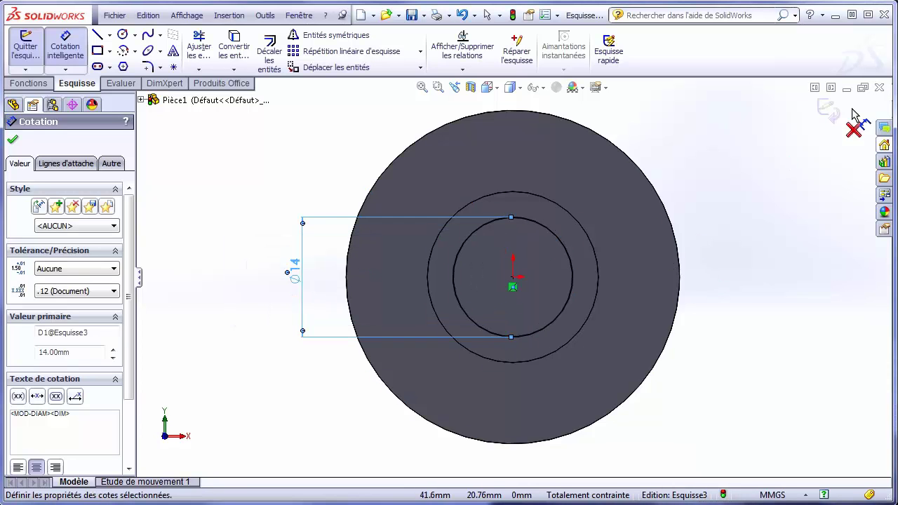
{"action": "left_click", "coordinate": [831, 109]}
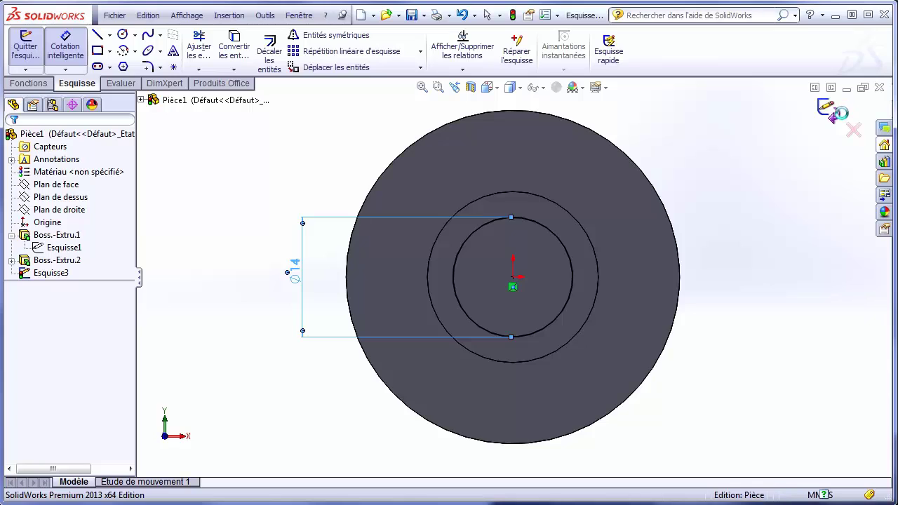
- Extrude-cut sketch Esquisse3 Through All to create the Ø14 bore
{"action": "left_click", "coordinate": [40, 275]}
{"action": "middle_click_drag", "start_coordinate": [467, 366], "coordinate": [496, 285]}
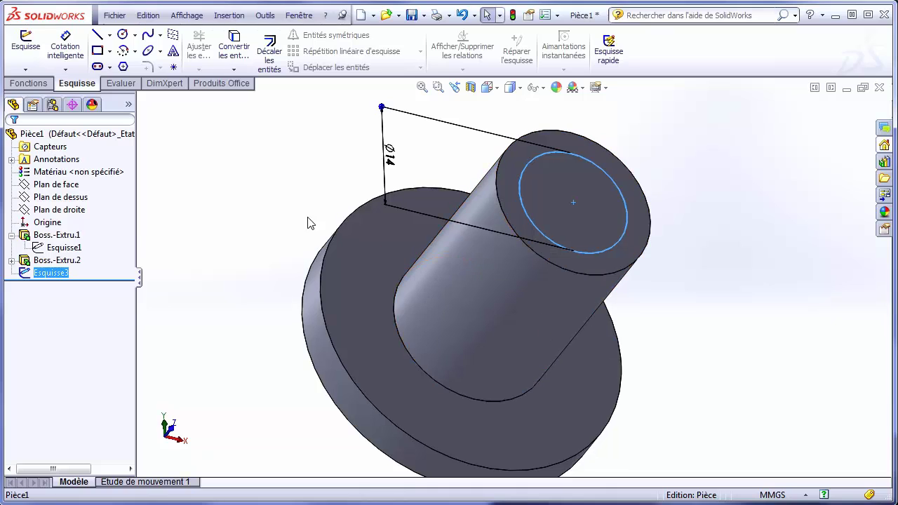
{"action": "left_click", "coordinate": [27, 84]}
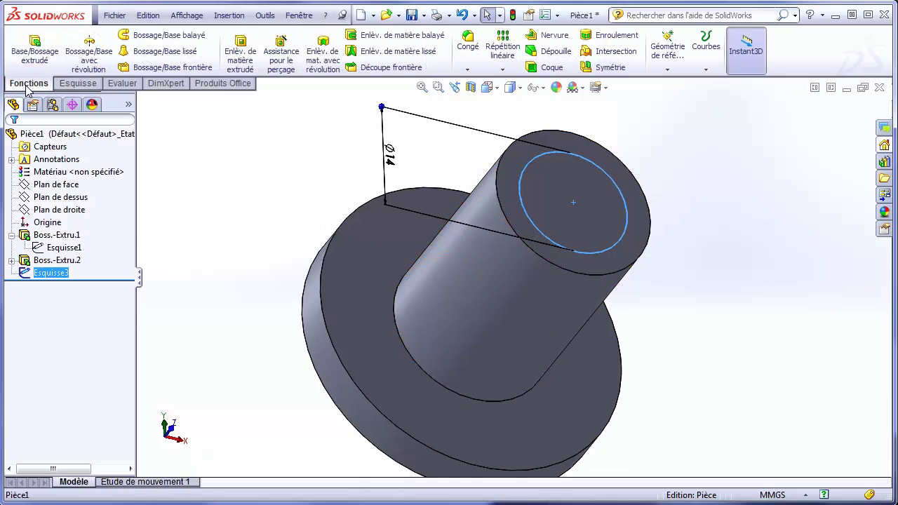
{"action": "left_click", "coordinate": [242, 56]}
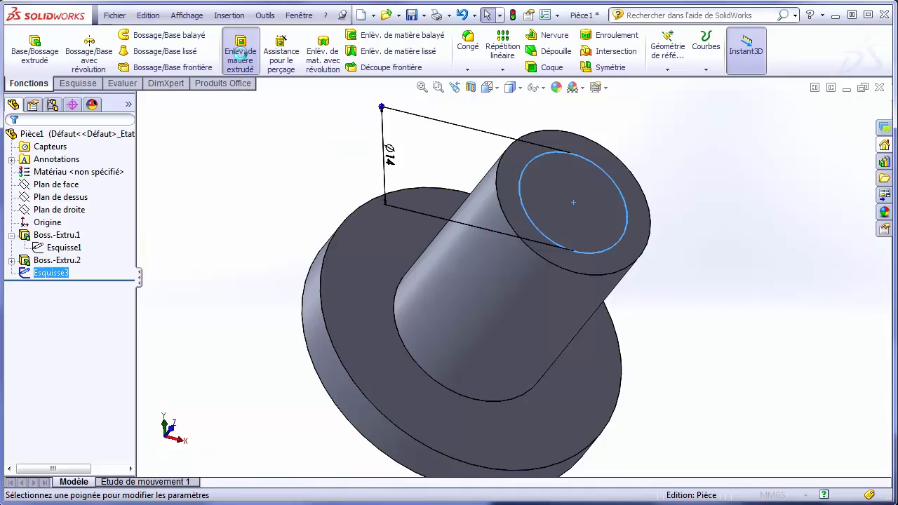
{"action": "mouse_move", "coordinate": [536, 361]}
{"action": "middle_mouse_down"}
{"action": "mouse_move", "coordinate": [542, 272]}
{"action": "mouse_move", "coordinate": [441, 371]}
{"action": "mouse_move", "coordinate": [425, 344]}
{"action": "middle_mouse_up"}
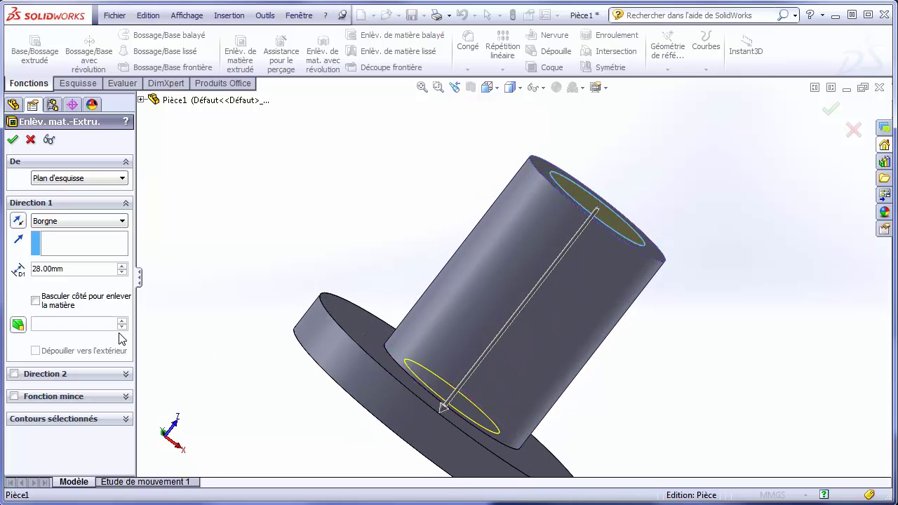
{"action": "left_click", "coordinate": [83, 223]}
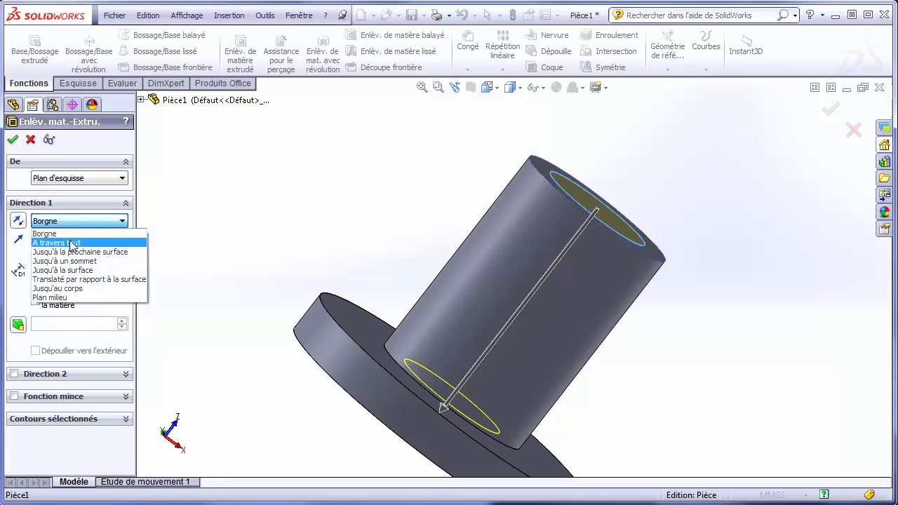
{"action": "left_click", "coordinate": [67, 249]}
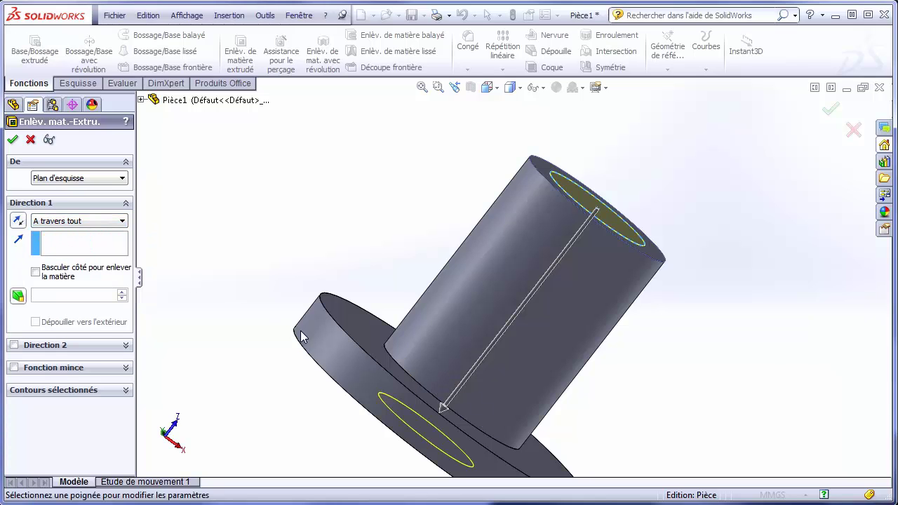
{"action": "scroll", "coordinate": [316, 344], "scroll_direction": "up", "scroll_amount": 3}
{"action": "mouse_move", "coordinate": [362, 345]}
{"action": "middle_mouse_down"}
{"action": "mouse_move", "coordinate": [412, 317]}
{"action": "mouse_move", "coordinate": [367, 362]}
{"action": "middle_mouse_up"}
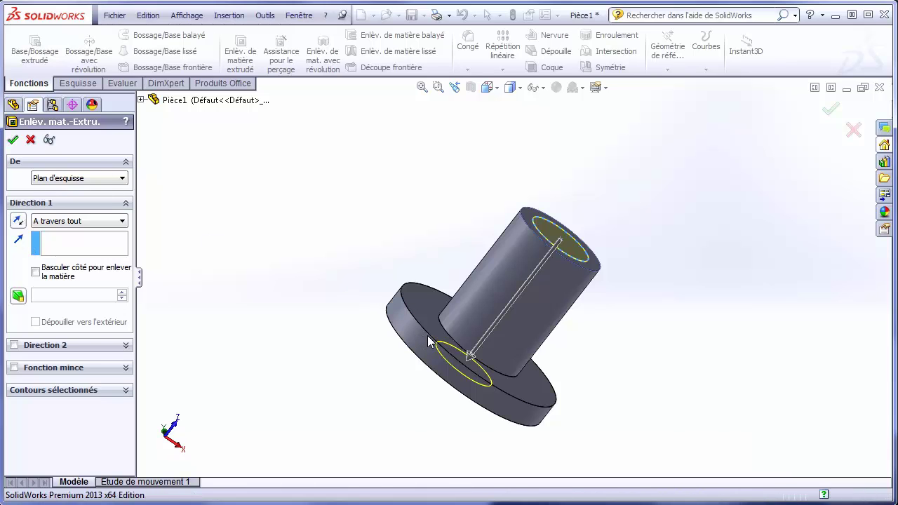
{"action": "key", "text": "Return"}
- Orbit the model to view the bore from its hollow end
{"action": "mouse_move", "coordinate": [435, 322]}
{"action": "middle_mouse_down"}
{"action": "mouse_move", "coordinate": [510, 276]}
{"action": "mouse_move", "coordinate": [525, 202]}
{"action": "mouse_move", "coordinate": [511, 180]}
{"action": "mouse_move", "coordinate": [526, 145]}
{"action": "mouse_move", "coordinate": [339, 246]}
{"action": "mouse_move", "coordinate": [333, 203]}
{"action": "mouse_move", "coordinate": [317, 269]}
{"action": "mouse_move", "coordinate": [341, 255]}
{"action": "middle_mouse_up"}
{"action": "key", "text": "Escape"}
{"action": "mouse_move", "coordinate": [379, 322]}
{"action": "middle_mouse_down"}
{"action": "mouse_move", "coordinate": [407, 285]}
{"action": "mouse_move", "coordinate": [540, 284]}
{"action": "middle_mouse_up"}
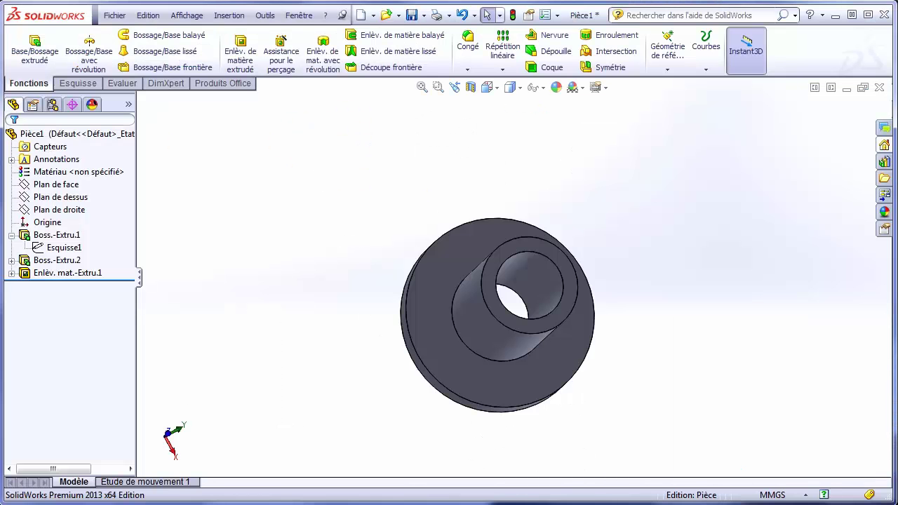
- Start a Chamfer on the bore's circular edge and read the 0,50 à 45° size on the drawing
{"action": "scroll", "coordinate": [540, 270], "scroll_direction": "down", "scroll_amount": 3}
{"action": "scroll", "coordinate": [539, 266], "scroll_direction": "down", "scroll_amount": 3}
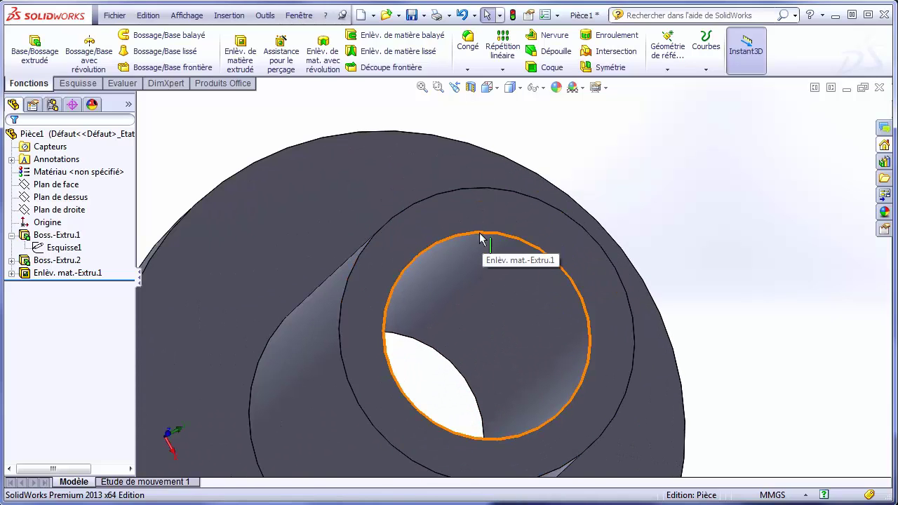
{"action": "left_click", "coordinate": [481, 239]}
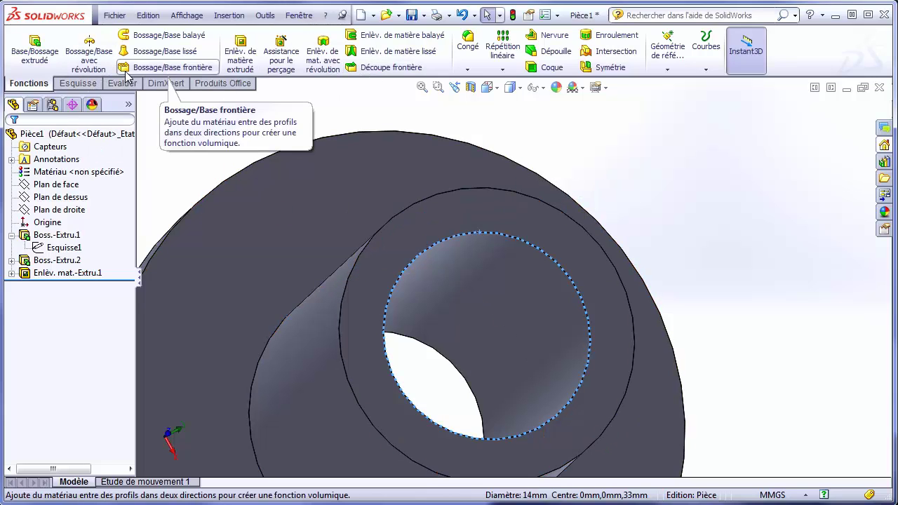
{"action": "left_click", "coordinate": [468, 70]}
{"action": "left_click", "coordinate": [495, 96]}
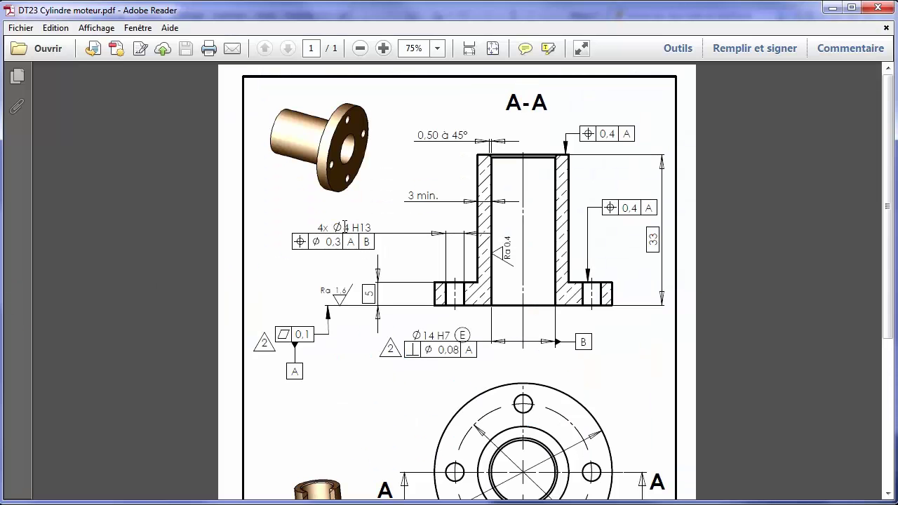
{"action": "left_click_drag", "start_coordinate": [438, 136], "coordinate": [421, 137]}
- Set the chamfer distance to 0.5 mm at 45° and apply it as Chanfrein1
{"action": "left_click", "coordinate": [415, 174]}
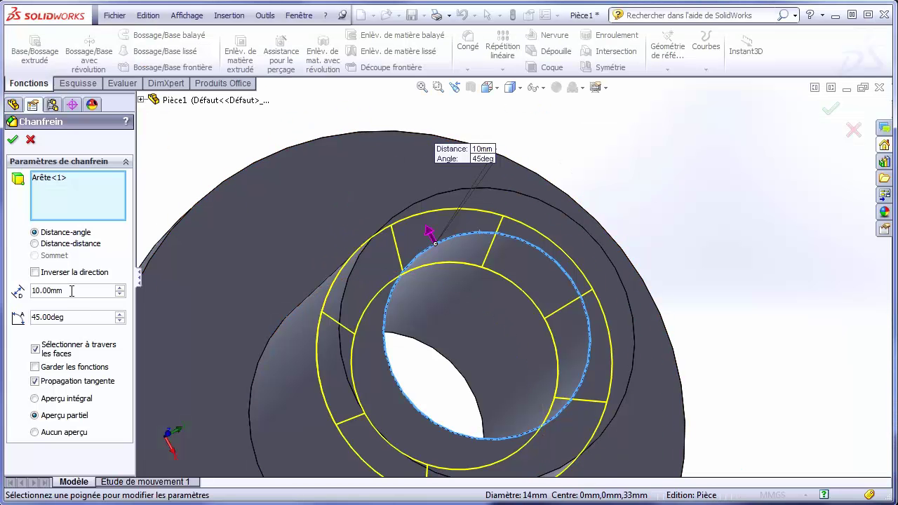
{"action": "left_click_drag", "start_coordinate": [72, 291], "coordinate": [28, 291]}
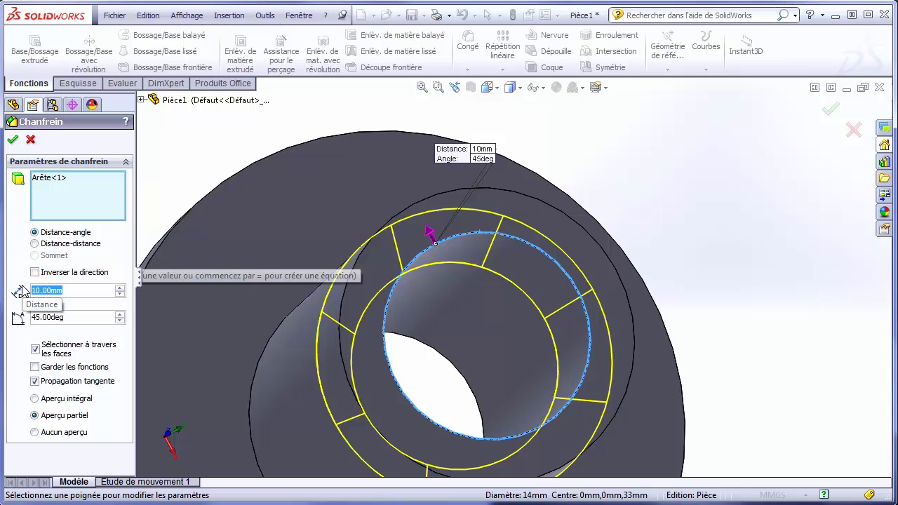
{"action": "type", "text": "0."}
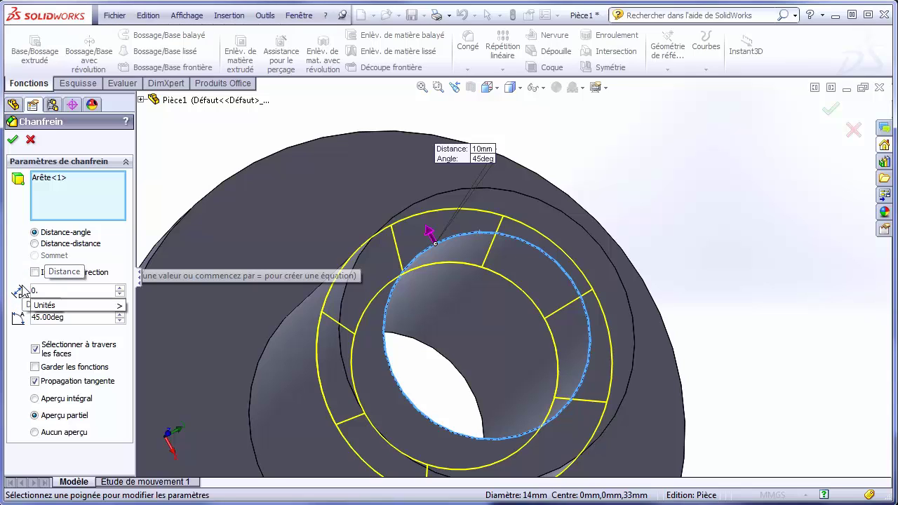
{"action": "type", "text": "5"}
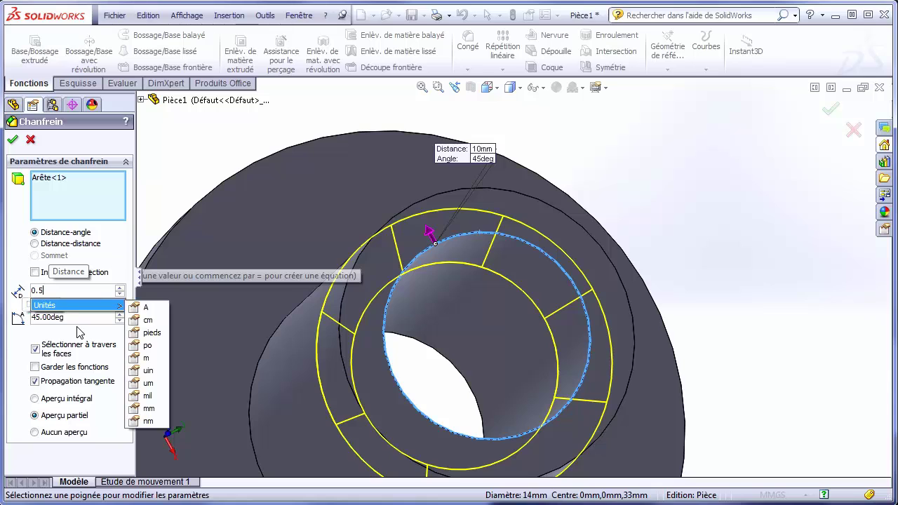
{"action": "key", "text": "Return"}
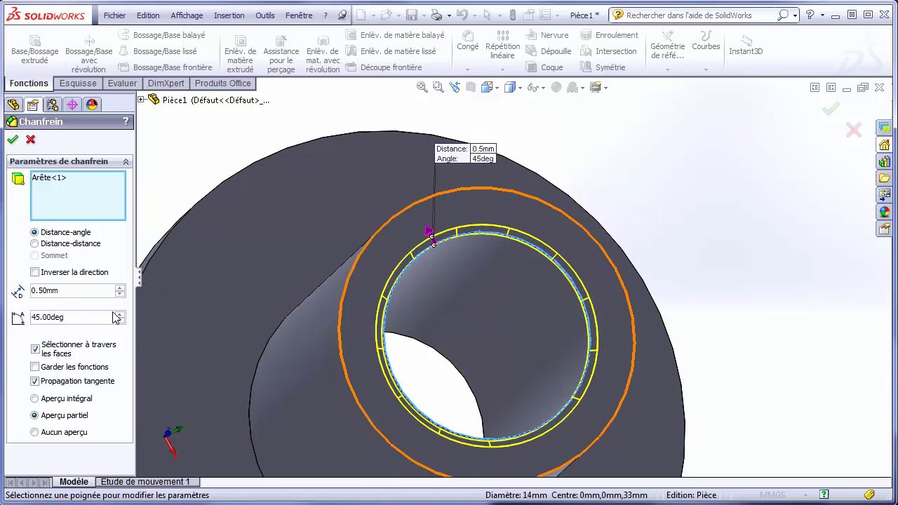
{"action": "left_click", "coordinate": [13, 140]}
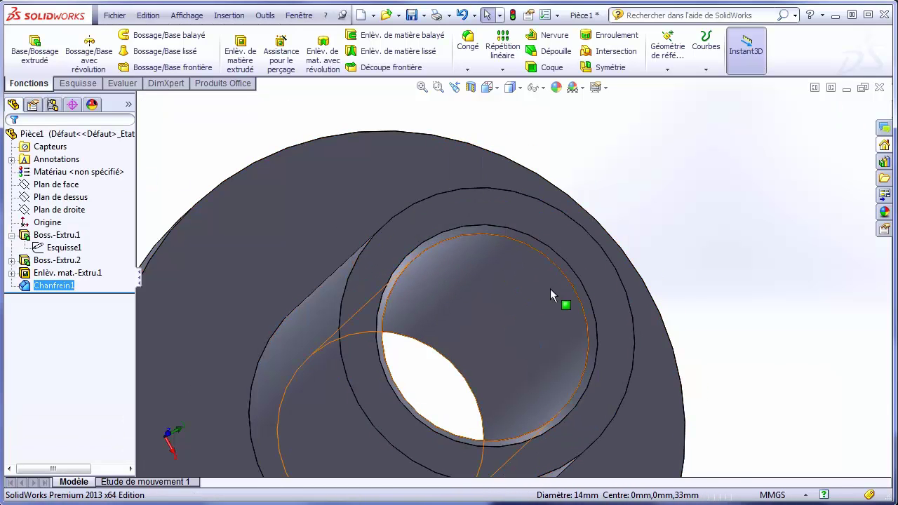
- Orbit and zoom to view the whole chamfered bushing from the side
{"action": "mouse_move", "coordinate": [551, 290]}
{"action": "middle_mouse_down"}
{"action": "mouse_move", "coordinate": [554, 137]}
{"action": "mouse_move", "coordinate": [554, 156]}
{"action": "mouse_move", "coordinate": [485, 184]}
{"action": "mouse_move", "coordinate": [511, 282]}
{"action": "mouse_move", "coordinate": [510, 163]}
{"action": "mouse_move", "coordinate": [634, 257]}
{"action": "mouse_move", "coordinate": [381, 262]}
{"action": "mouse_move", "coordinate": [427, 327]}
{"action": "mouse_move", "coordinate": [397, 430]}
{"action": "mouse_move", "coordinate": [427, 376]}
{"action": "mouse_move", "coordinate": [415, 403]}
{"action": "middle_mouse_up"}
{"action": "scroll", "coordinate": [510, 282], "scroll_direction": "up", "scroll_amount": 5}
{"action": "scroll", "coordinate": [511, 282], "scroll_direction": "up", "scroll_amount": 3}
{"action": "scroll", "coordinate": [586, 253], "scroll_direction": "down", "scroll_amount": 2}
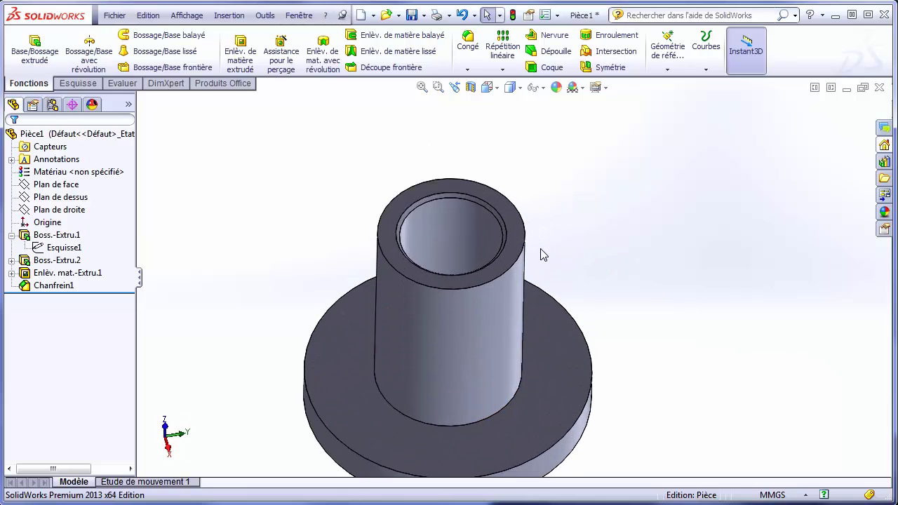
{"action": "scroll", "coordinate": [543, 254], "scroll_direction": "up", "scroll_amount": 1}
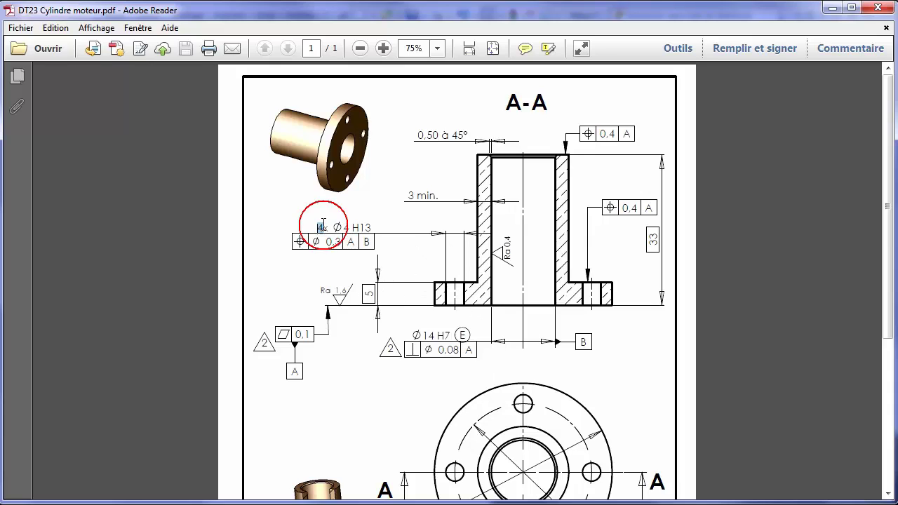
- Highlight the Ø4 H13 hole size and scroll down to the front view with the Ø30 circle
{"action": "double_click", "coordinate": [346, 225]}
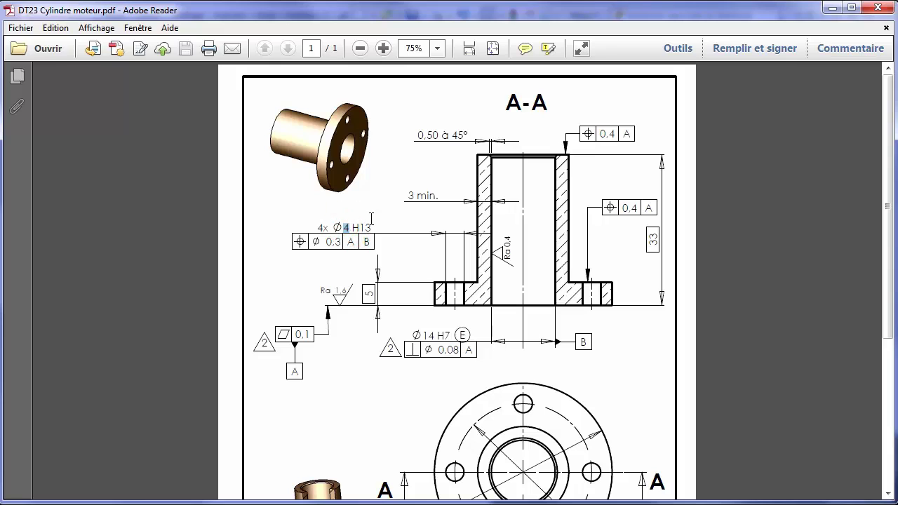
{"action": "scroll", "coordinate": [452, 397], "scroll_direction": "down", "scroll_amount": 3}
{"action": "scroll", "coordinate": [543, 476], "scroll_direction": "down", "scroll_amount": 1}
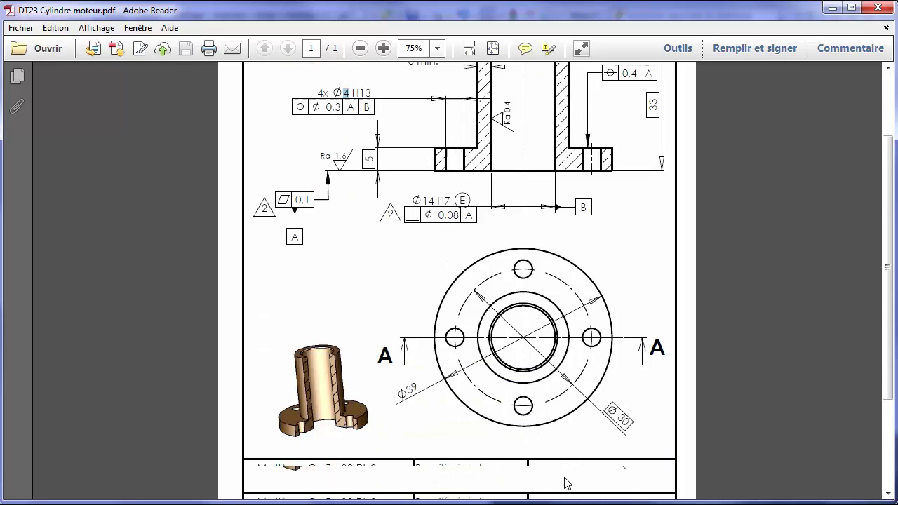
{"action": "scroll", "coordinate": [603, 417], "scroll_direction": "down", "scroll_amount": 1}
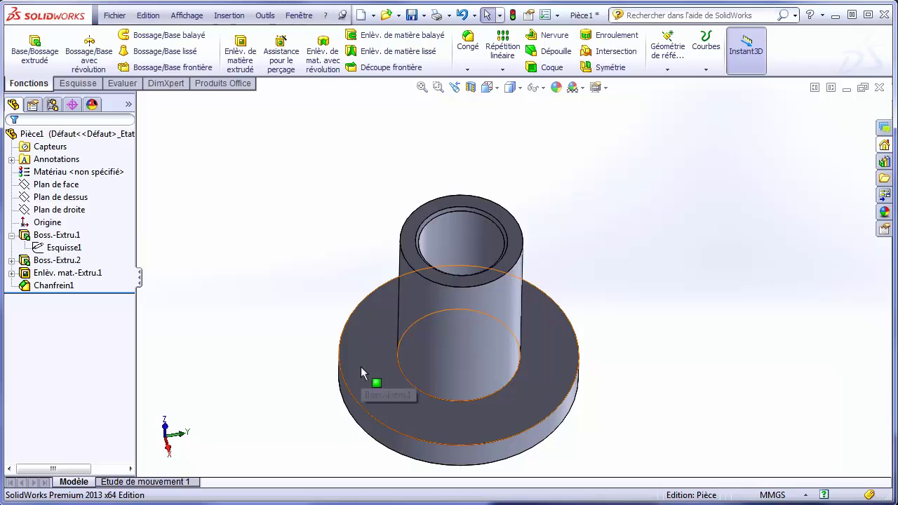
- View the flange's top face Normal To the screen and show the Esquisse sketching tools
{"action": "left_click", "coordinate": [363, 371]}
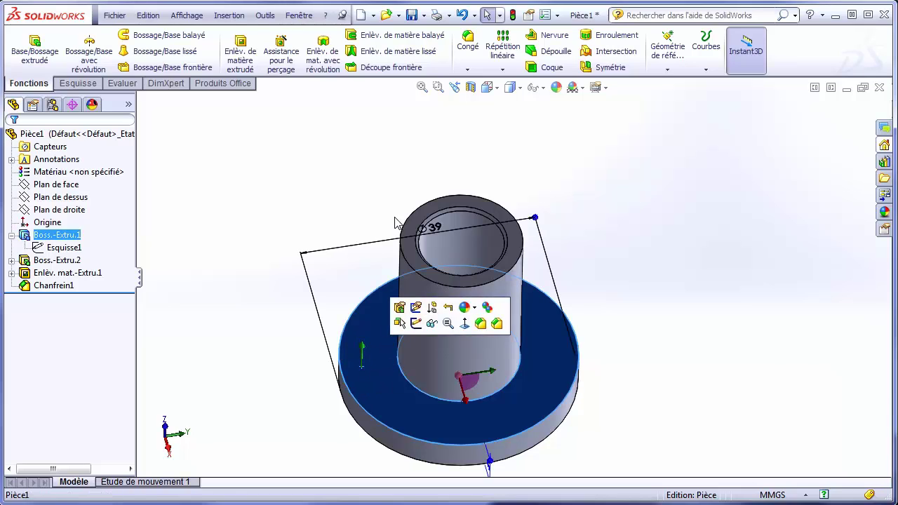
{"action": "left_click", "coordinate": [490, 87]}
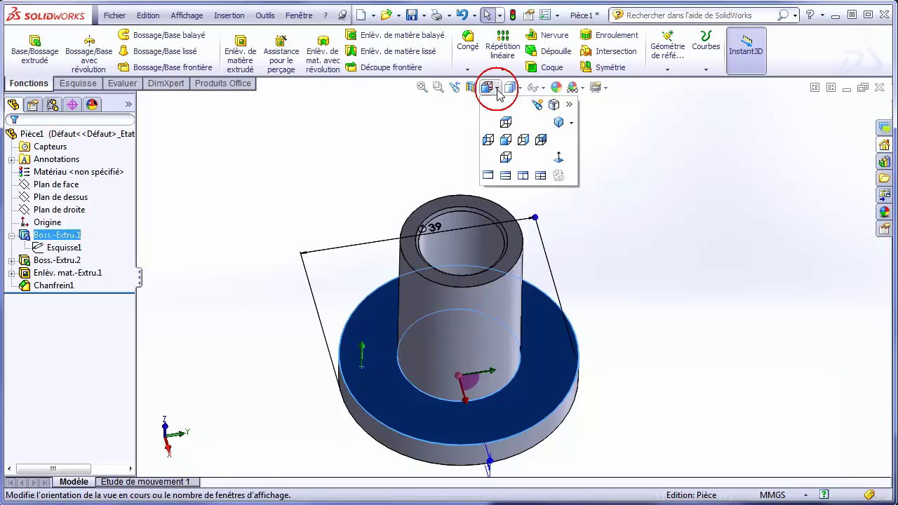
{"action": "left_click", "coordinate": [560, 161]}
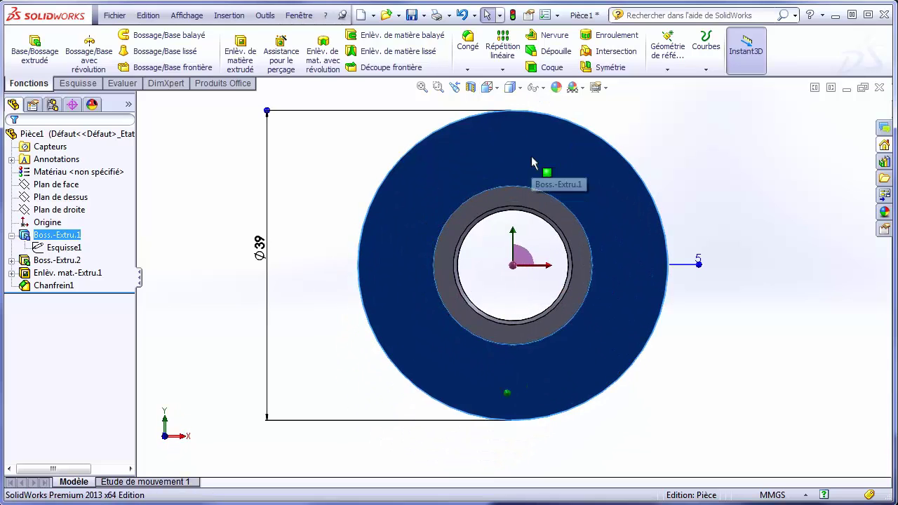
{"action": "left_click", "coordinate": [77, 84]}
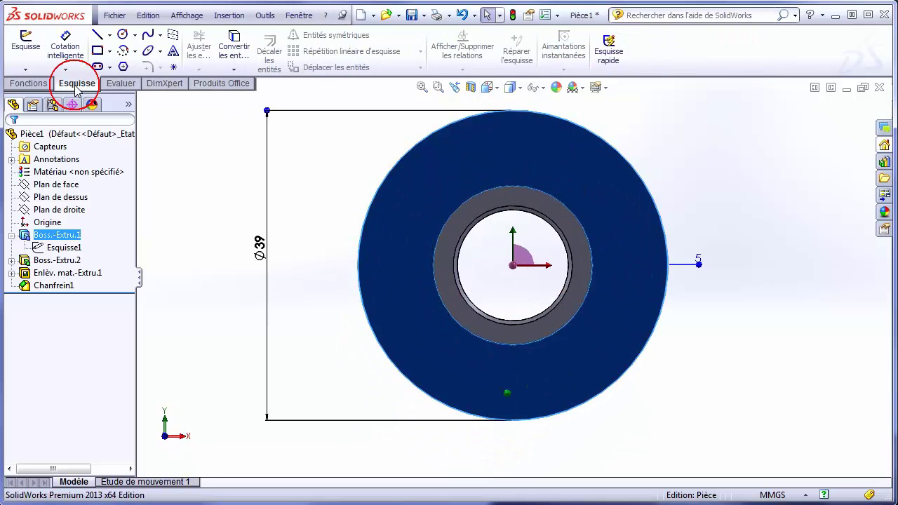
- Draw a circle from the origin, make it construction geometry, and dimension it Ø30
{"action": "left_click", "coordinate": [122, 35]}
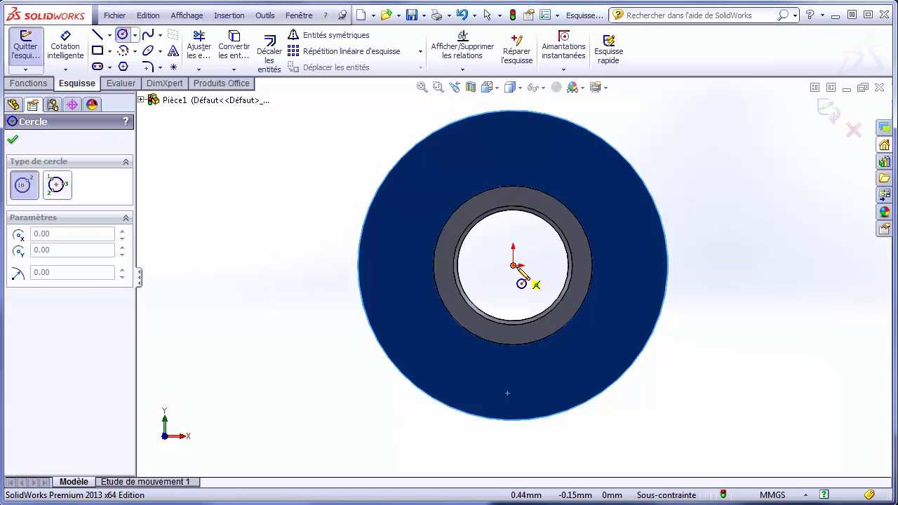
{"action": "left_click_drag", "start_coordinate": [516, 265], "coordinate": [479, 148]}
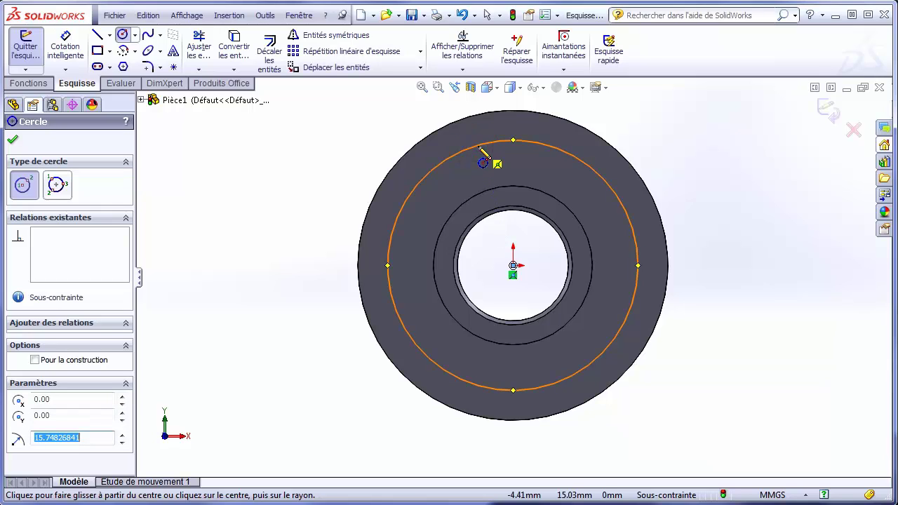
{"action": "left_click", "coordinate": [35, 360]}
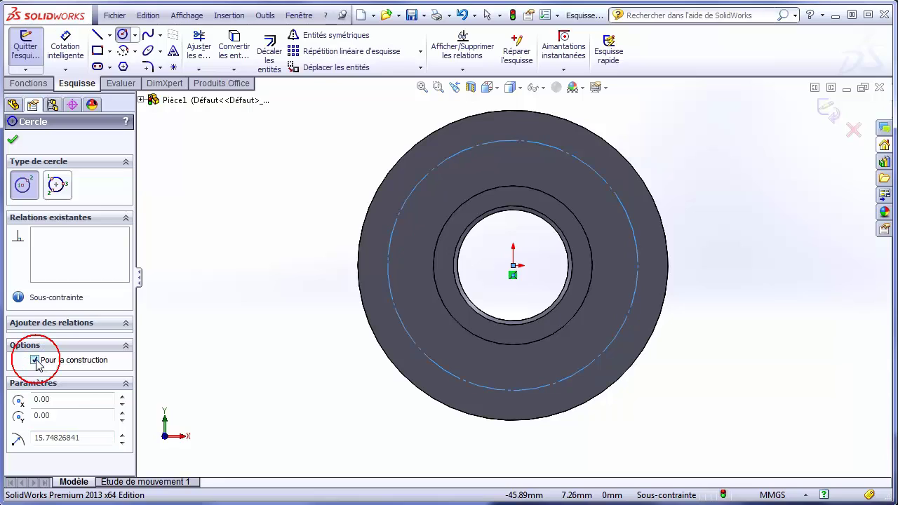
{"action": "left_click", "coordinate": [65, 46]}
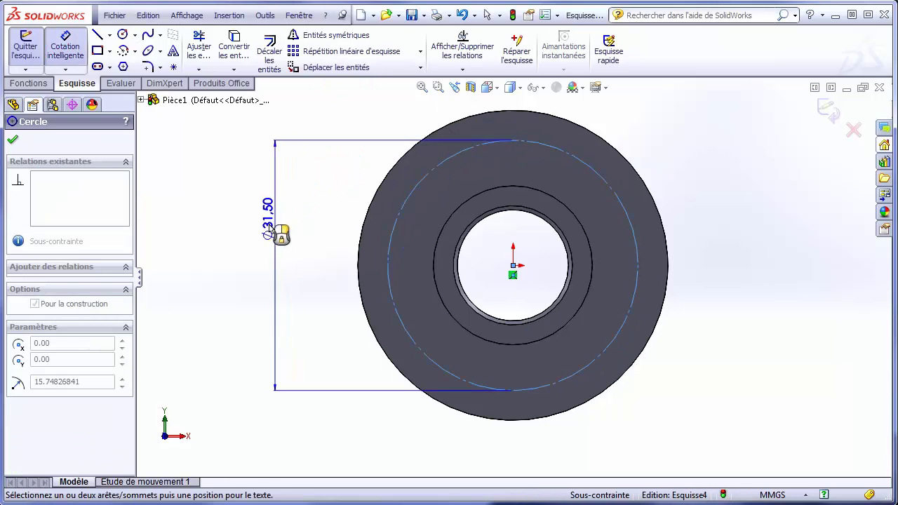
{"action": "left_click", "coordinate": [254, 242]}
{"action": "type", "text": "30"}
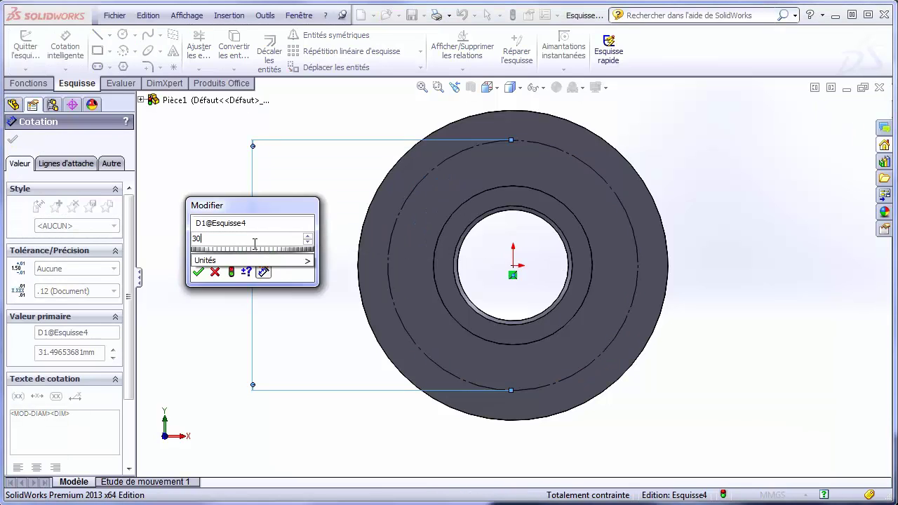
{"action": "key", "text": "Return"}
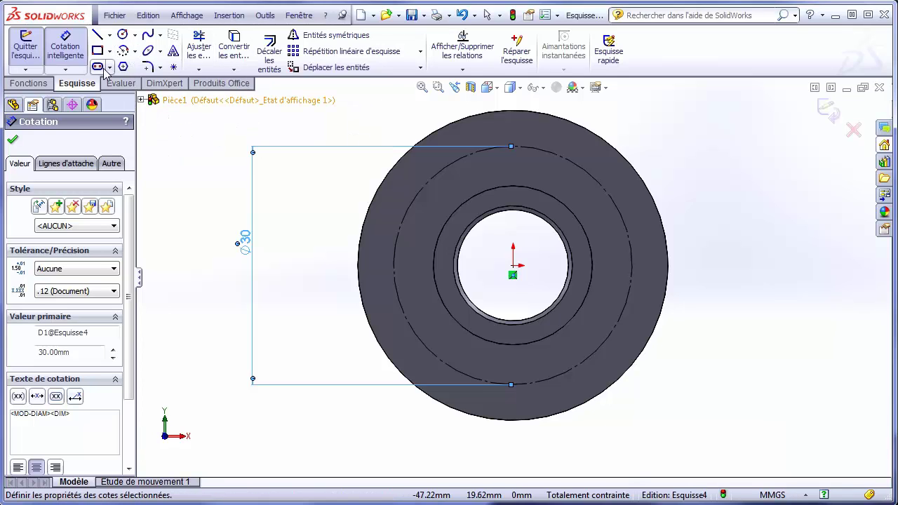
- Draw a small circle on the Ø30 circle's left side, dimension it Ø4, and select it
{"action": "left_click", "coordinate": [123, 36]}
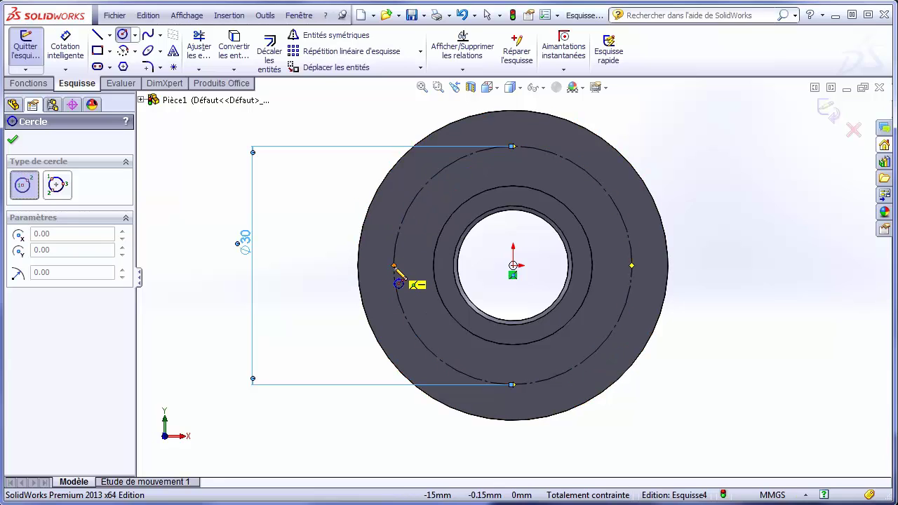
{"action": "left_click_drag", "start_coordinate": [393, 265], "coordinate": [385, 255]}
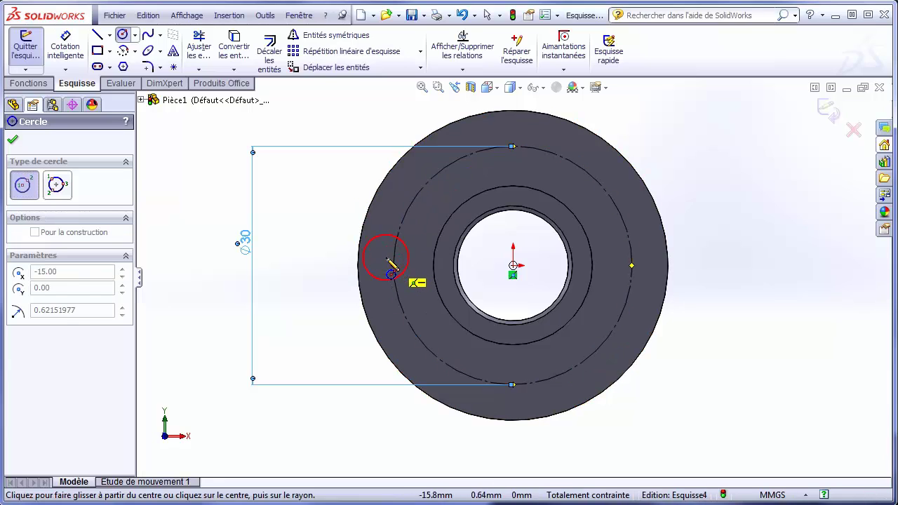
{"action": "left_click", "coordinate": [65, 44]}
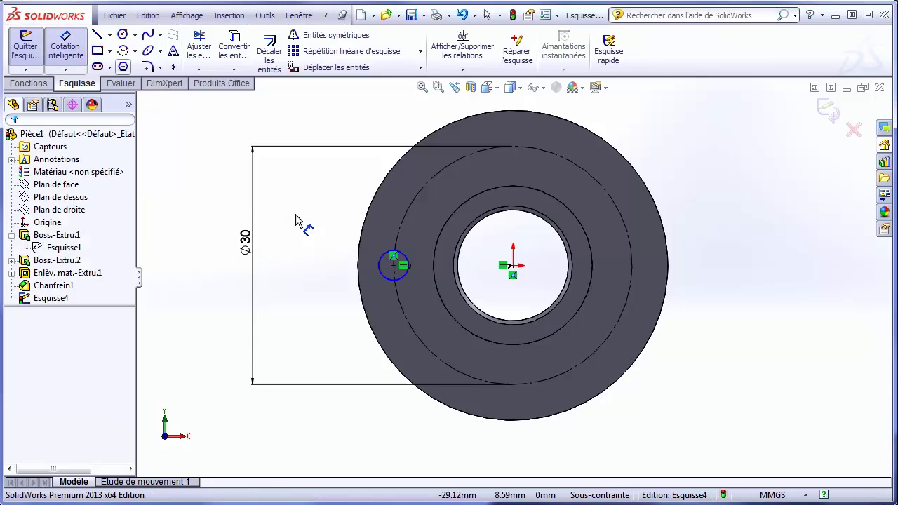
{"action": "left_click", "coordinate": [384, 281]}
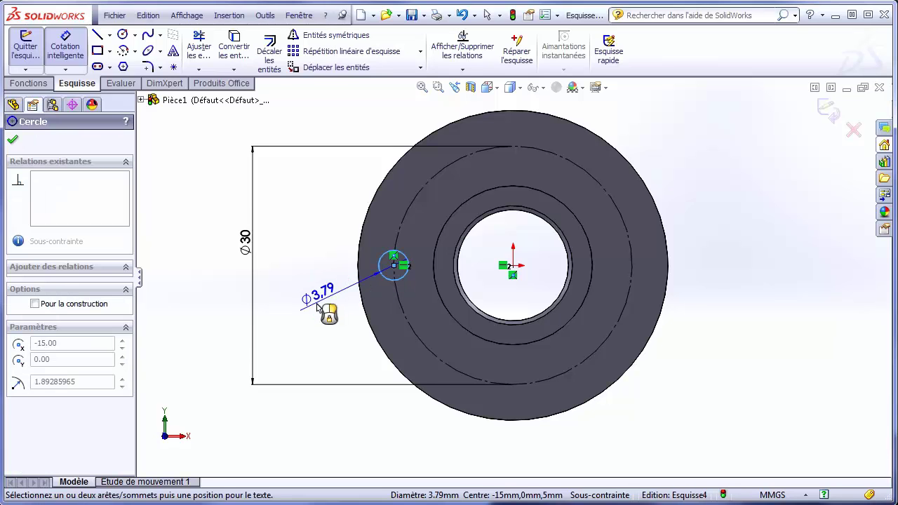
{"action": "left_click", "coordinate": [300, 313]}
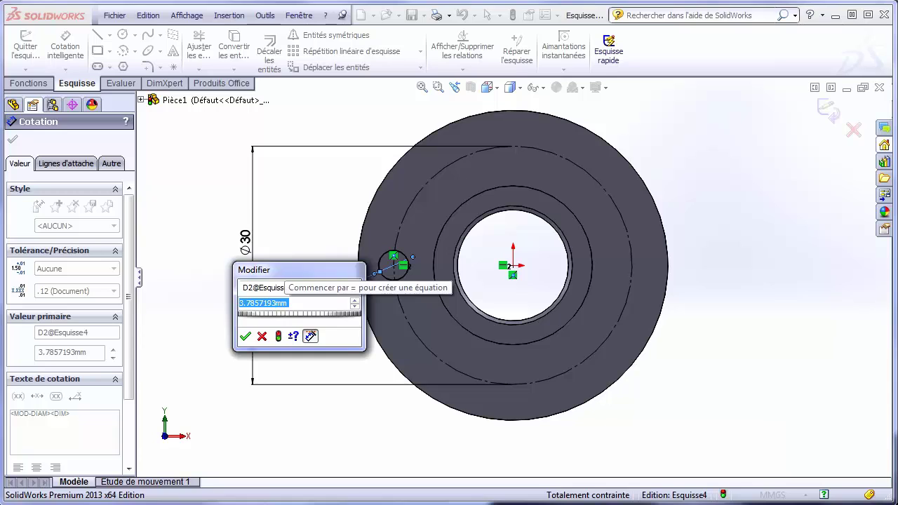
{"action": "type", "text": "4"}
{"action": "key", "text": "Return"}
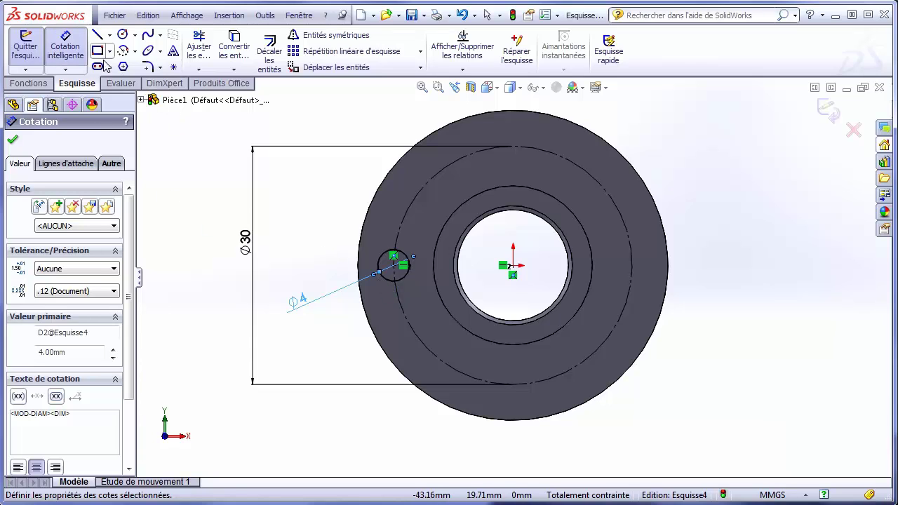
{"action": "key", "text": "Escape"}
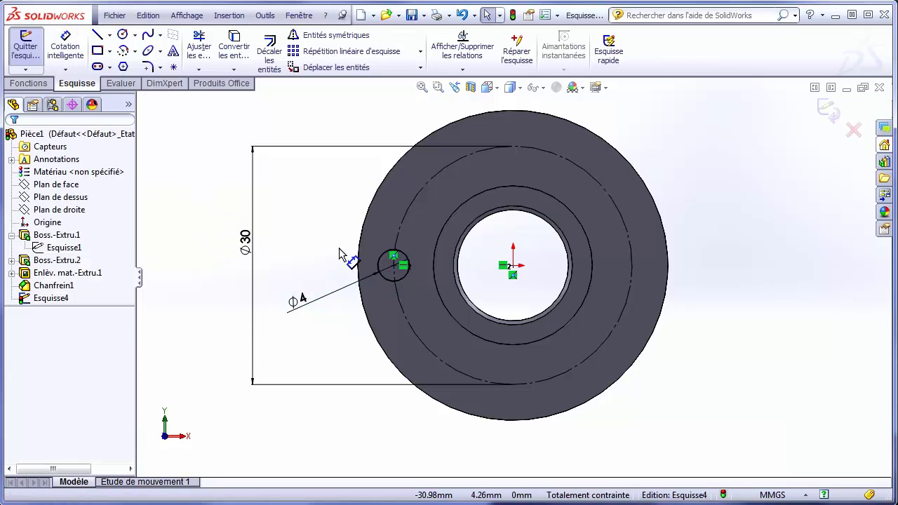
{"action": "left_click", "coordinate": [380, 266]}
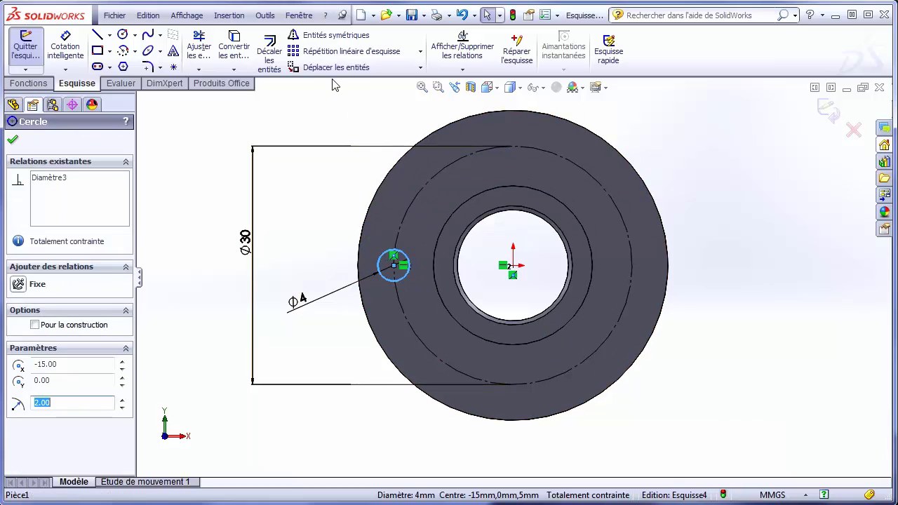
- Circular-pattern the Ø4 circle into 4 instances over 360° and exit Esquisse4
{"action": "left_click", "coordinate": [420, 51]}
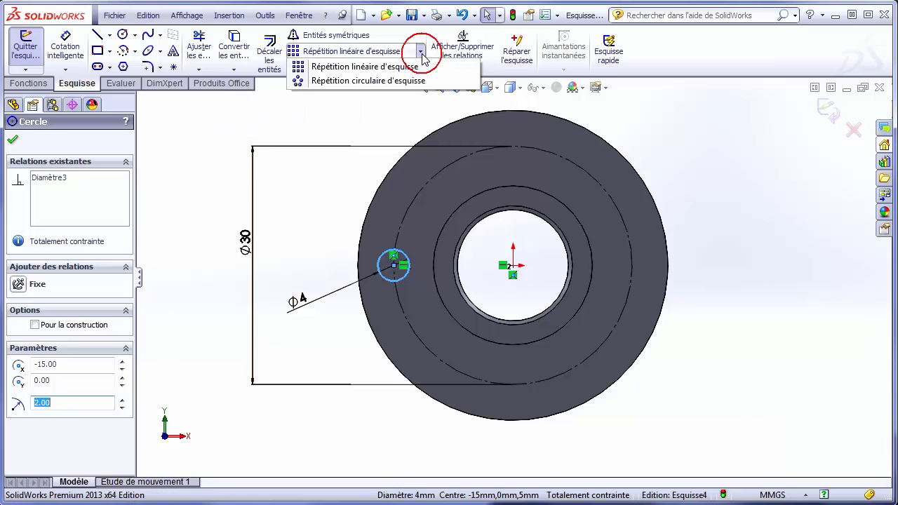
{"action": "left_click", "coordinate": [399, 82]}
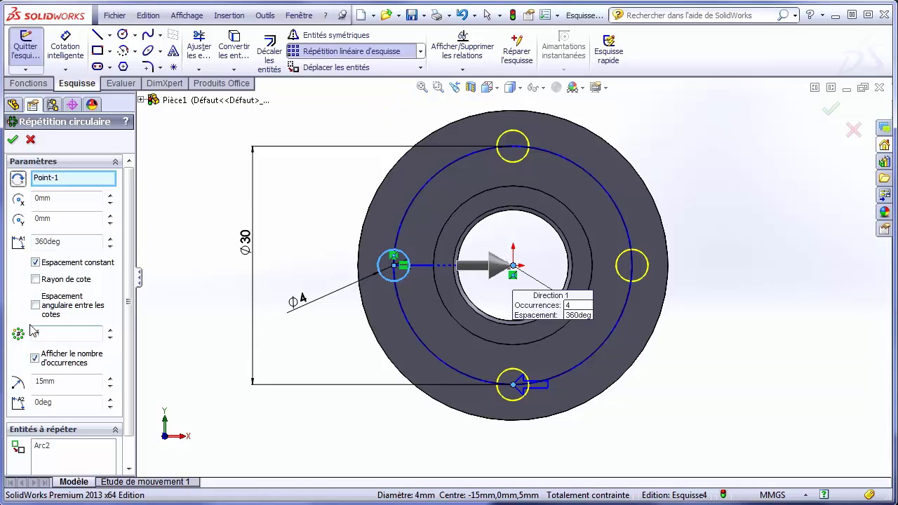
{"action": "left_click_drag", "start_coordinate": [47, 331], "coordinate": [33, 330]}
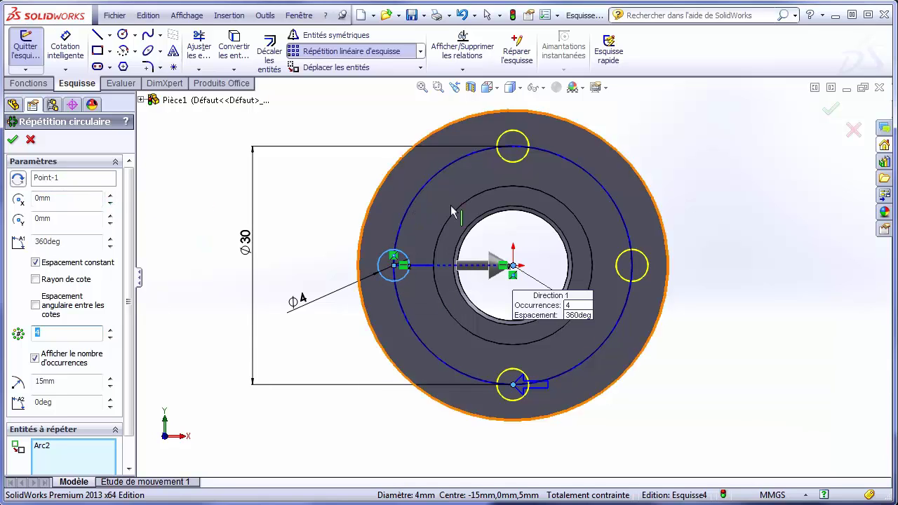
{"action": "left_click", "coordinate": [14, 141]}
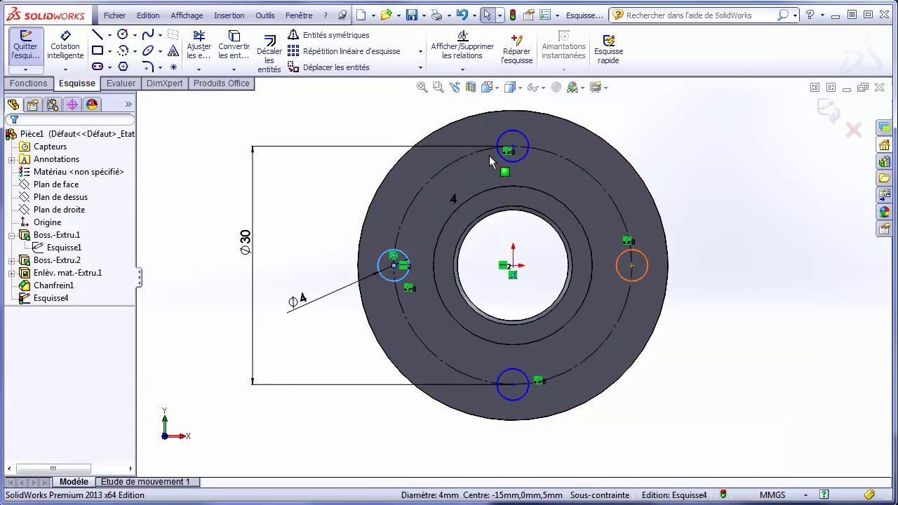
{"action": "left_click", "coordinate": [830, 111]}
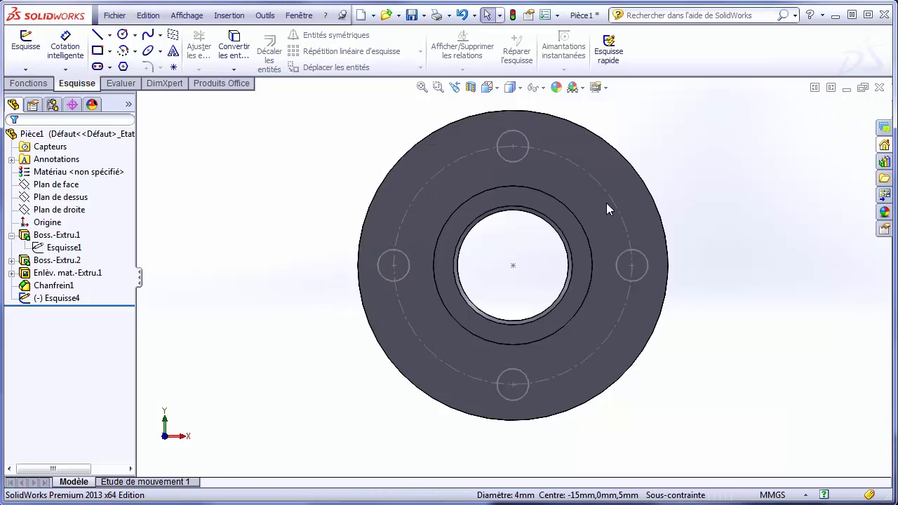
- Extrude-cut the four Ø4 circles of Esquisse4 with a Through All end condition
{"action": "left_click", "coordinate": [55, 298]}
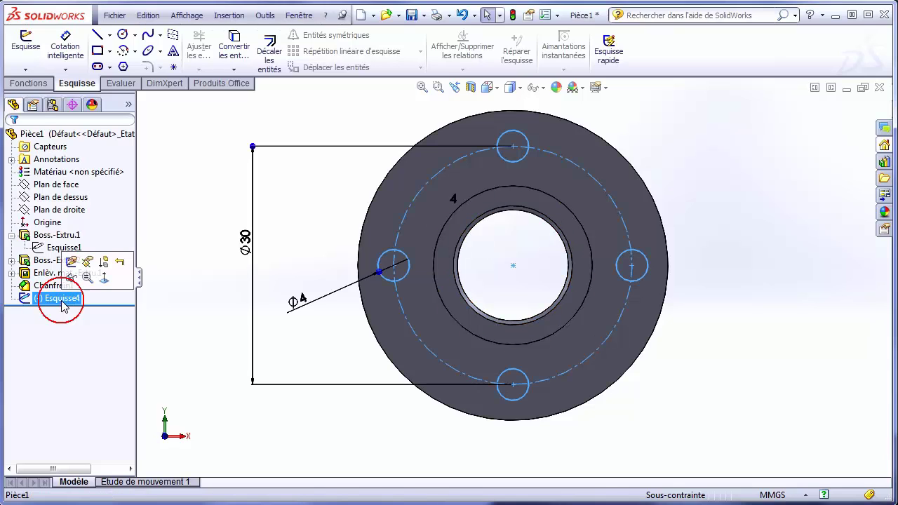
{"action": "left_click", "coordinate": [39, 85]}
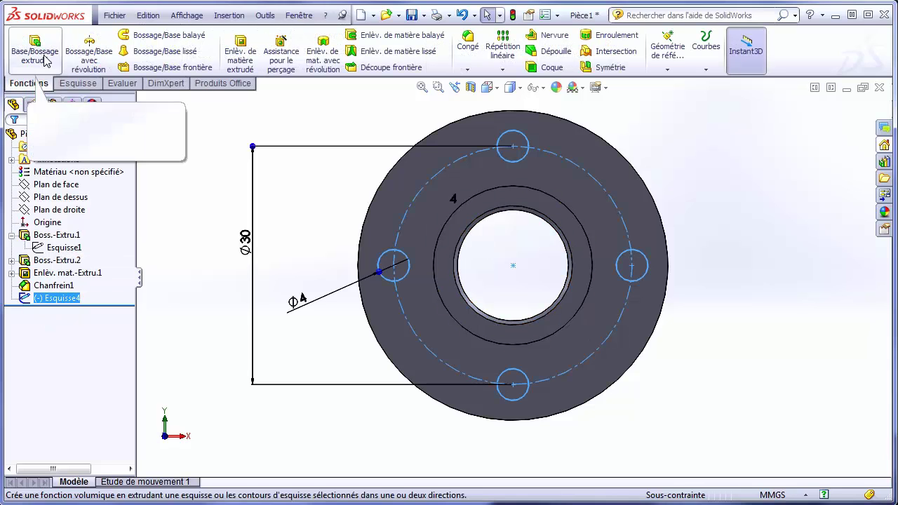
{"action": "left_click", "coordinate": [244, 50]}
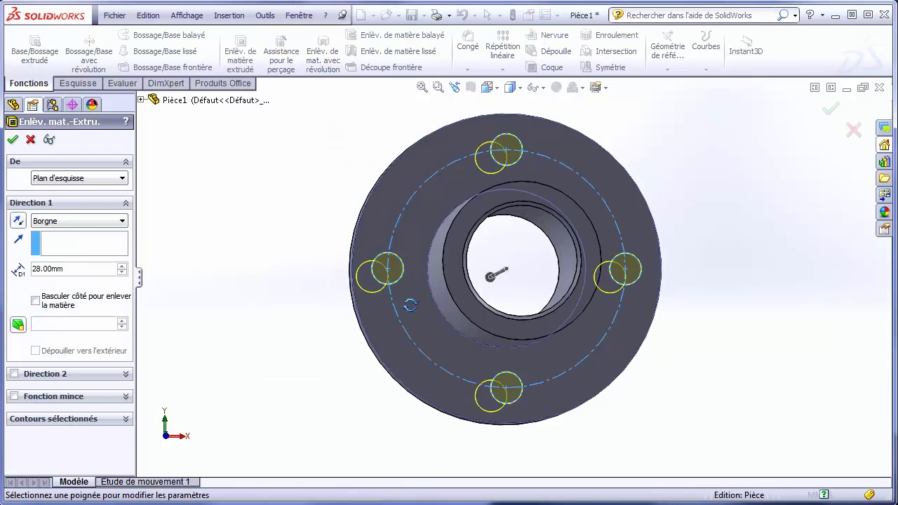
{"action": "left_click", "coordinate": [77, 220]}
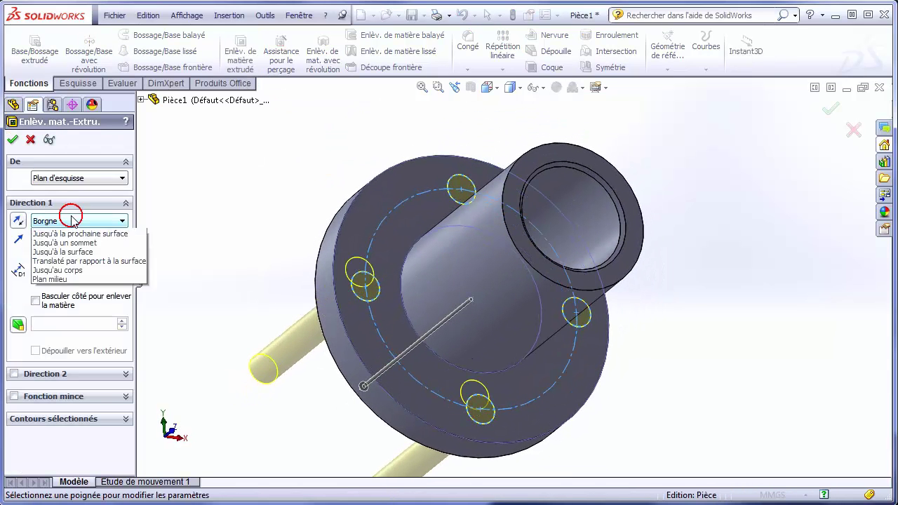
{"action": "left_click", "coordinate": [84, 241]}
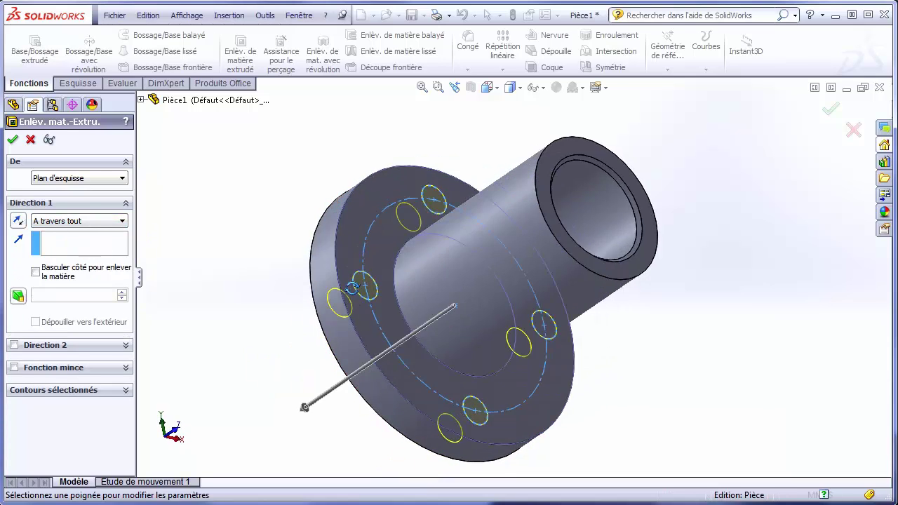
{"action": "middle_click_drag", "start_coordinate": [291, 287], "coordinate": [360, 300]}
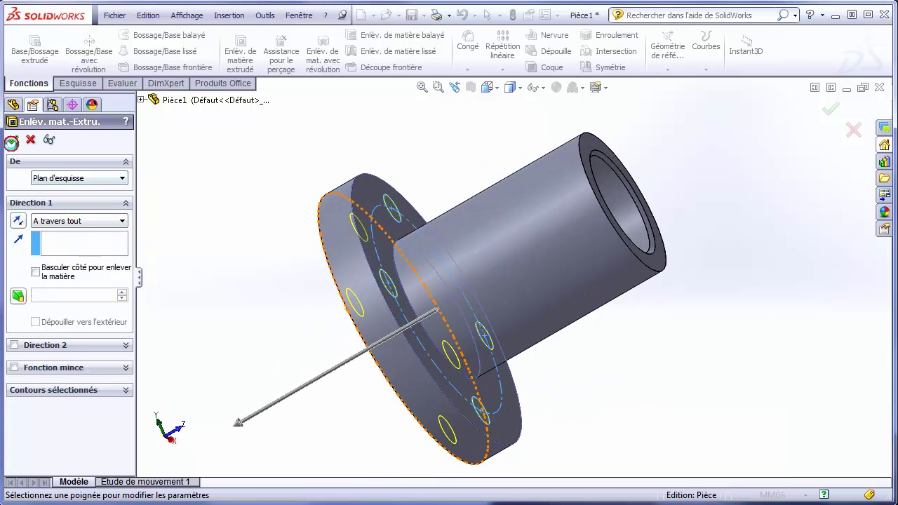
{"action": "left_click", "coordinate": [12, 142]}
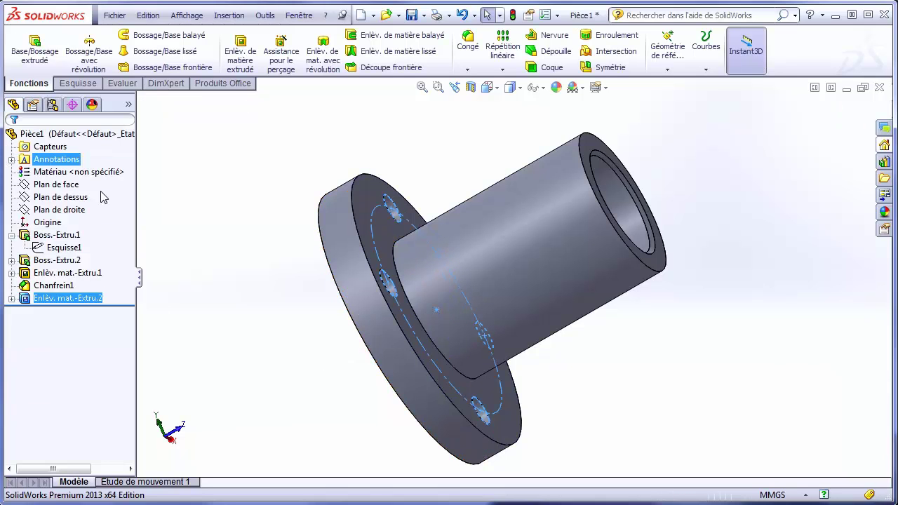
{"action": "mouse_move", "coordinate": [450, 301]}
{"action": "middle_mouse_down"}
{"action": "mouse_move", "coordinate": [512, 295]}
{"action": "mouse_move", "coordinate": [467, 335]}
{"action": "mouse_move", "coordinate": [474, 388]}
{"action": "middle_mouse_up"}
{"action": "scroll", "coordinate": [511, 289], "scroll_direction": "up", "scroll_amount": 3}
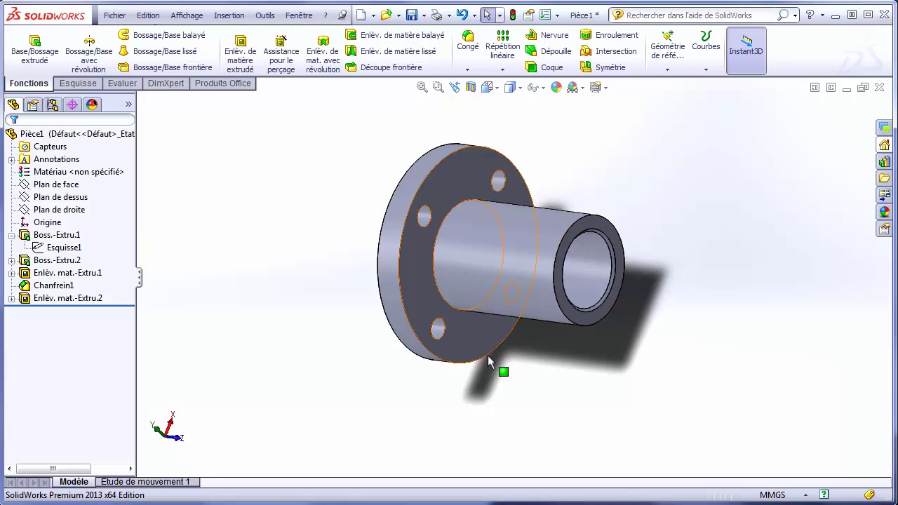
{"action": "left_click", "coordinate": [469, 89]}
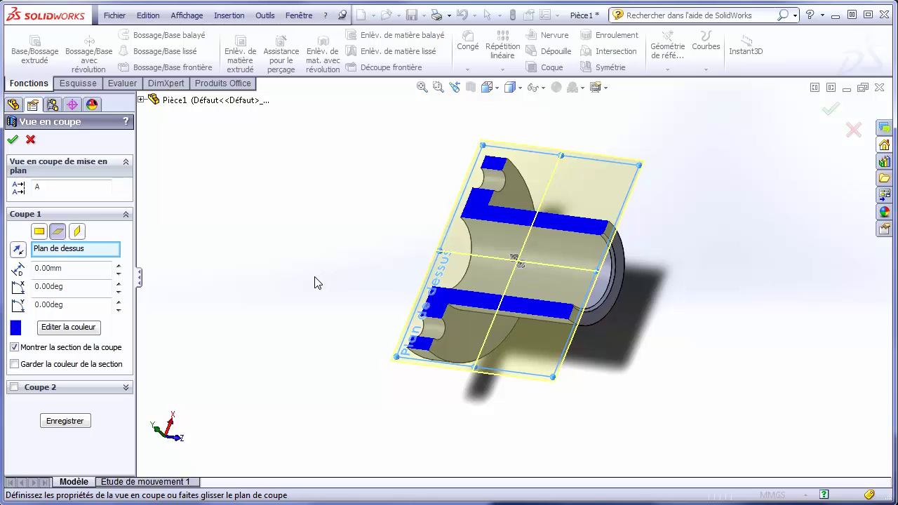
{"action": "left_click", "coordinate": [14, 141]}
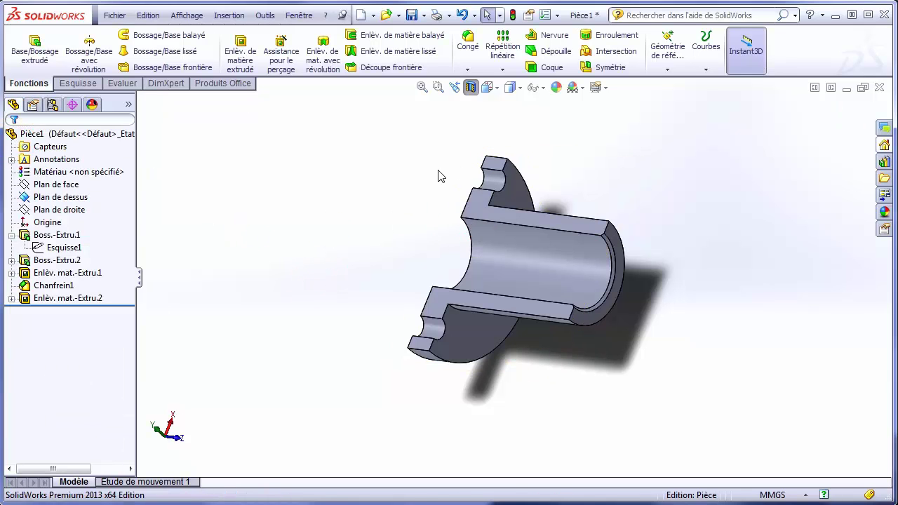
{"action": "mouse_move", "coordinate": [467, 249]}
{"action": "middle_mouse_down"}
{"action": "mouse_move", "coordinate": [549, 184]}
{"action": "mouse_move", "coordinate": [457, 168]}
{"action": "mouse_move", "coordinate": [473, 201]}
{"action": "mouse_move", "coordinate": [491, 162]}
{"action": "middle_mouse_up"}
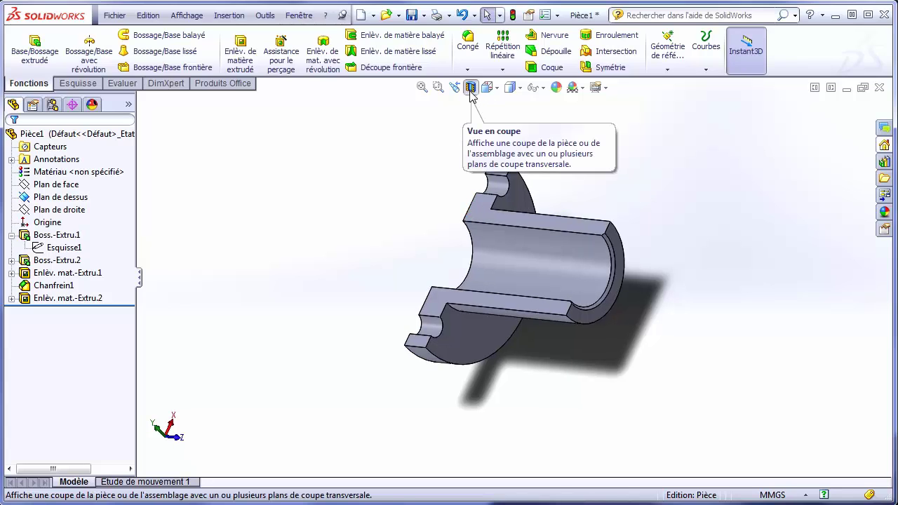
{"action": "left_click", "coordinate": [471, 88]}
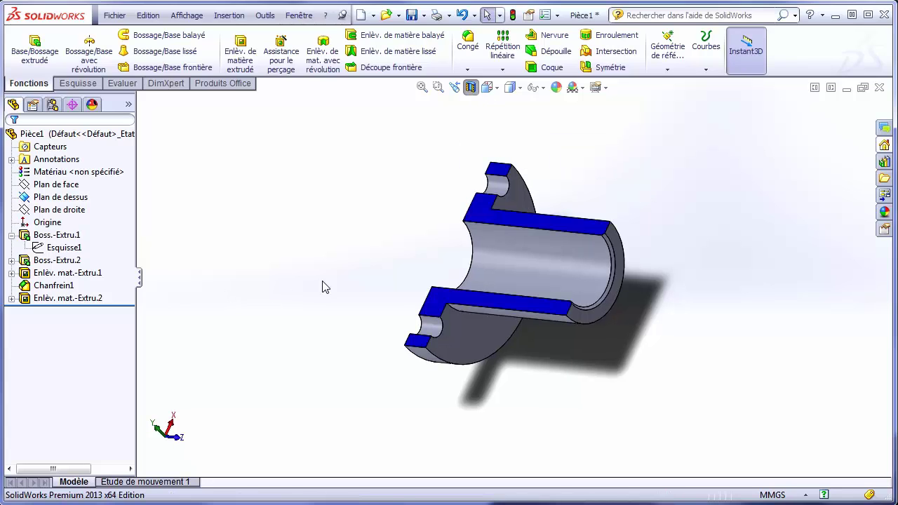
{"action": "left_click", "coordinate": [470, 87]}
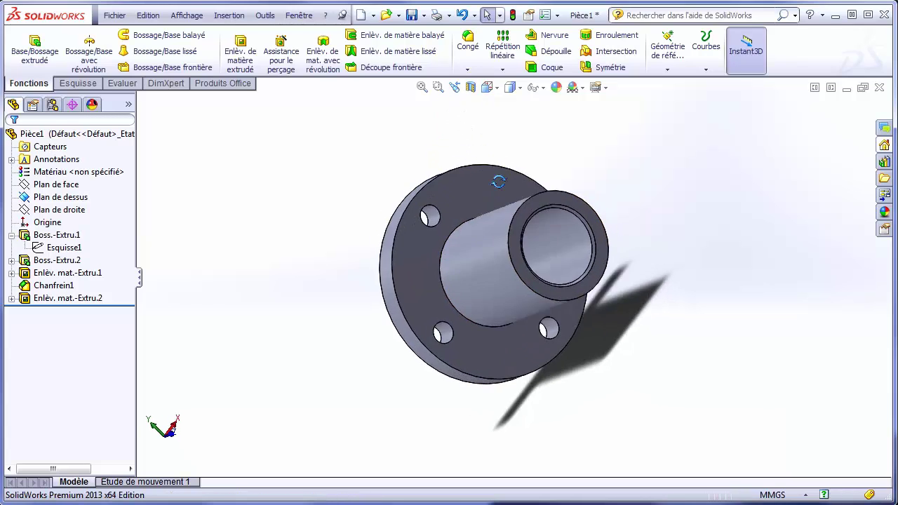